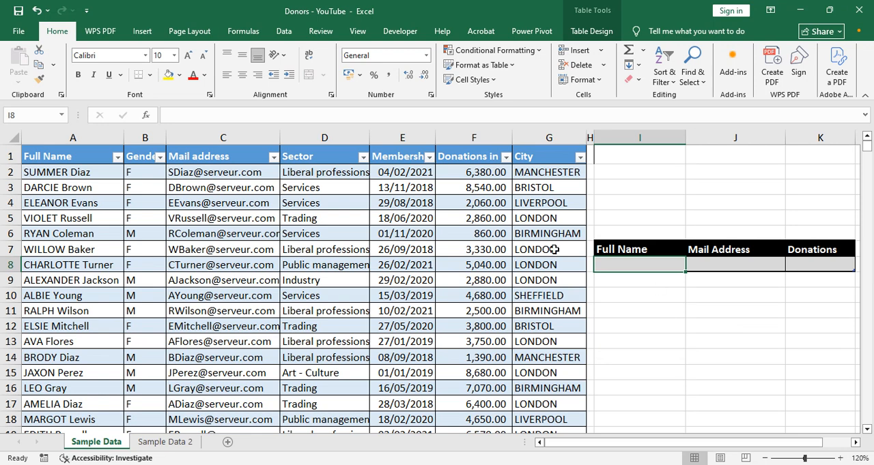
- Enter the first listed donor's full name in cell I8, under the Full Name heading of the lookup table
click(80, 187)
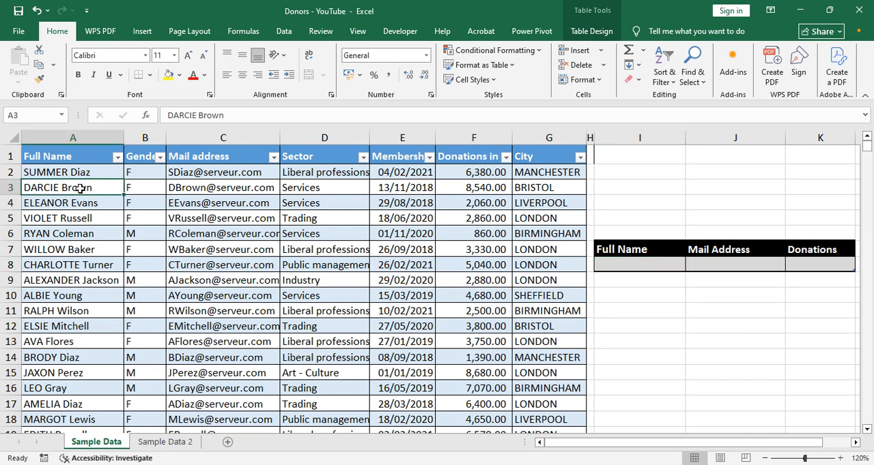
click(649, 266)
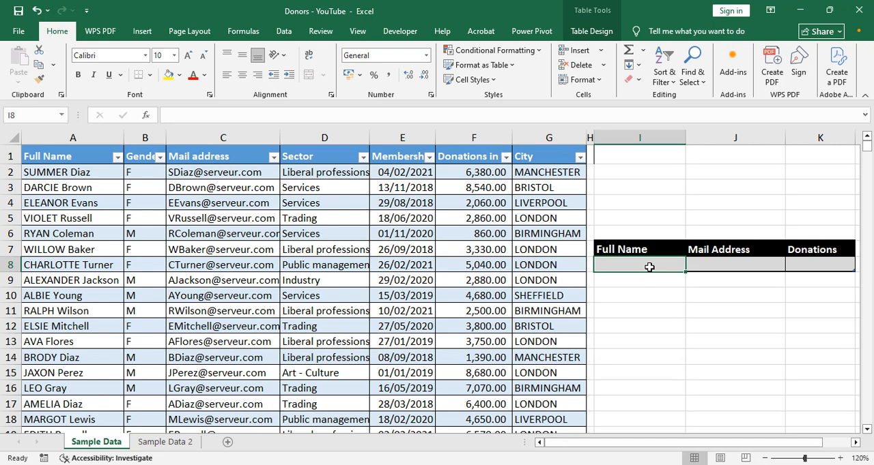
text(summer diaz)
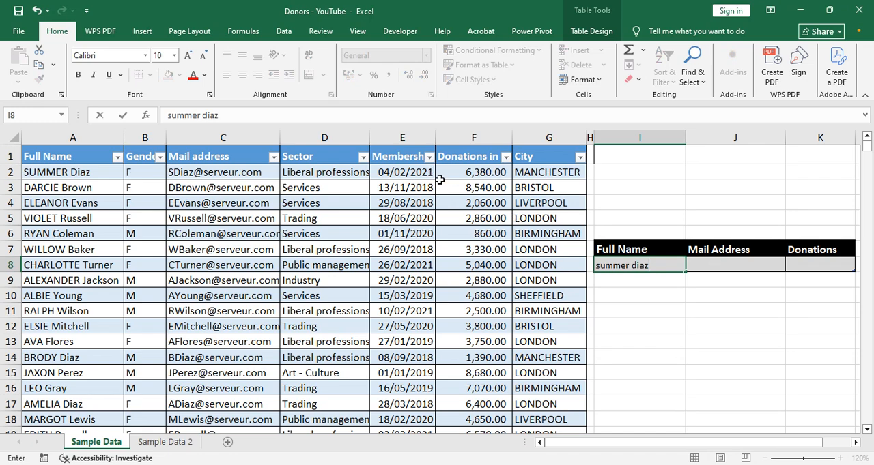
key(Return)
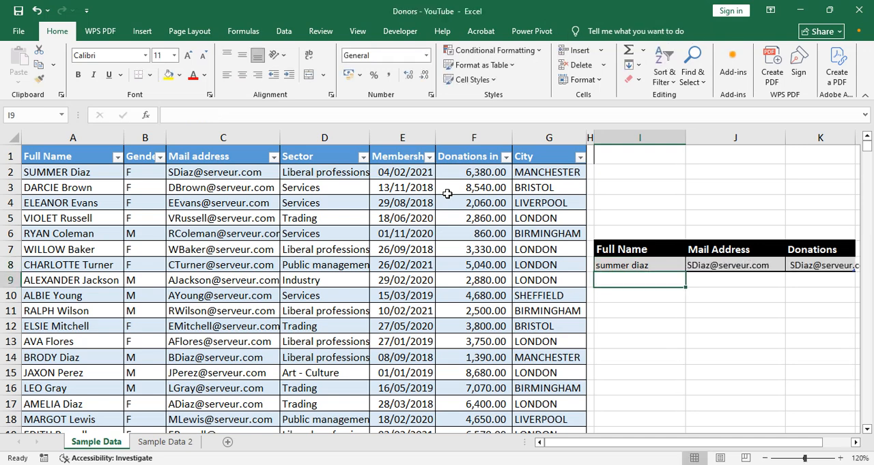
key(Up)
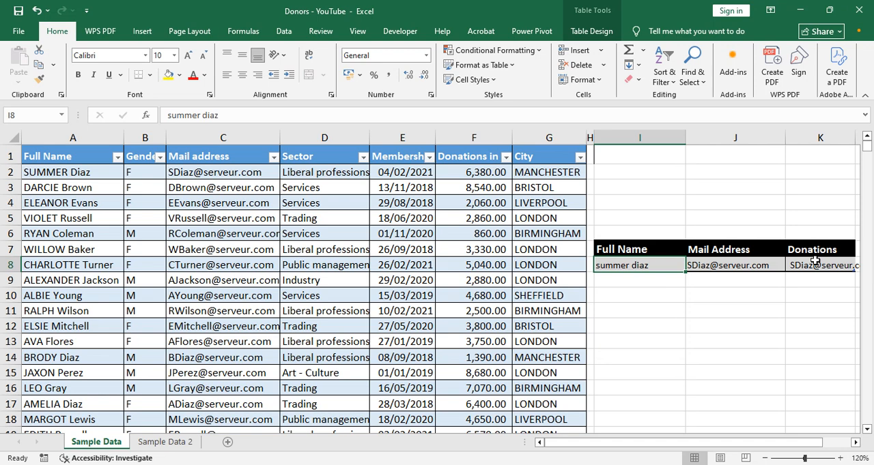
click(54, 174)
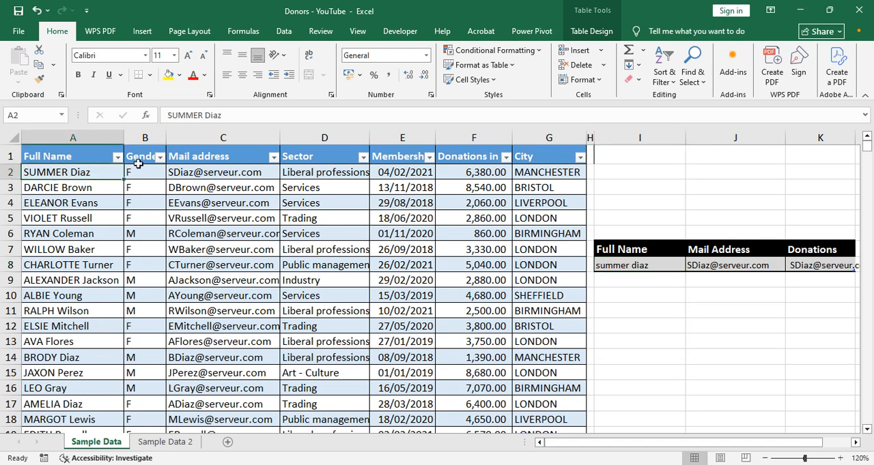
click(208, 173)
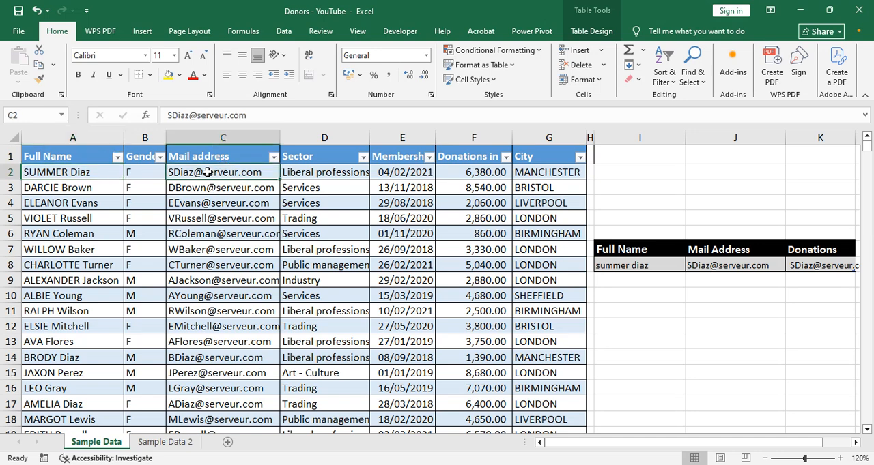
click(476, 172)
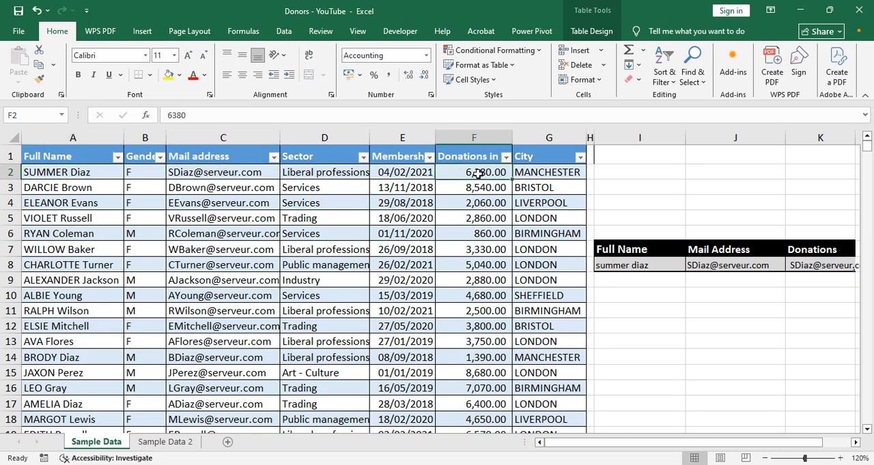
- Clear the existing formulas from the lookup table's Mail Address cell J8 and Donations cell K8
click(708, 267)
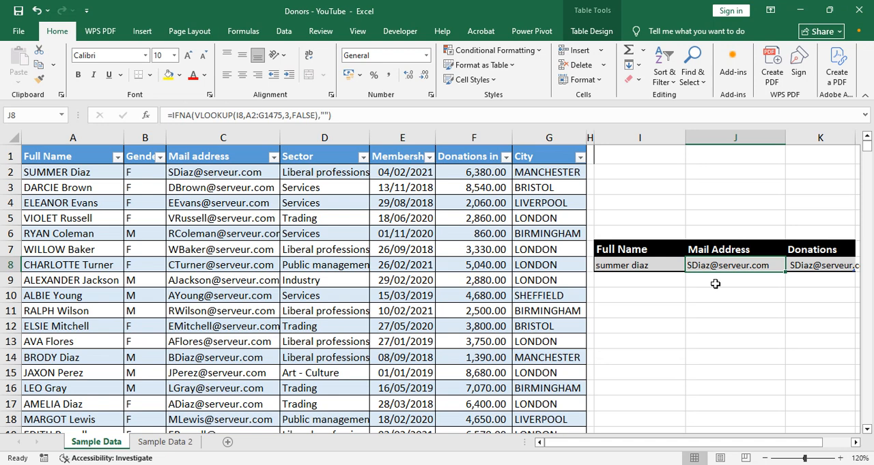
key(Delete)
key(Right)
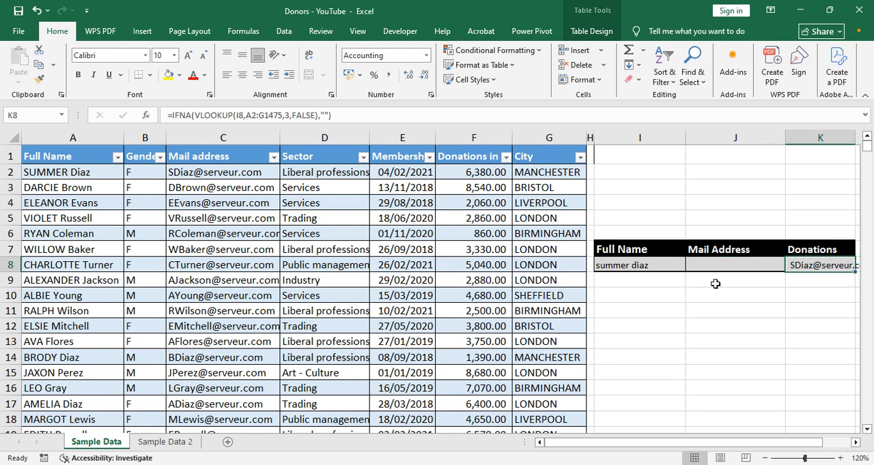
key(Delete)
key(Left)
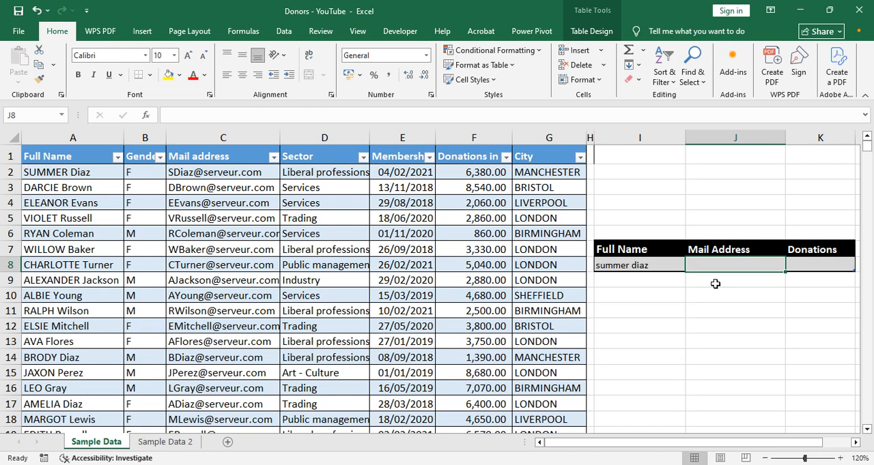
- Begin a VLOOKUP formula in Mail Address cell J8 with I8 as the lookup value
click(652, 266)
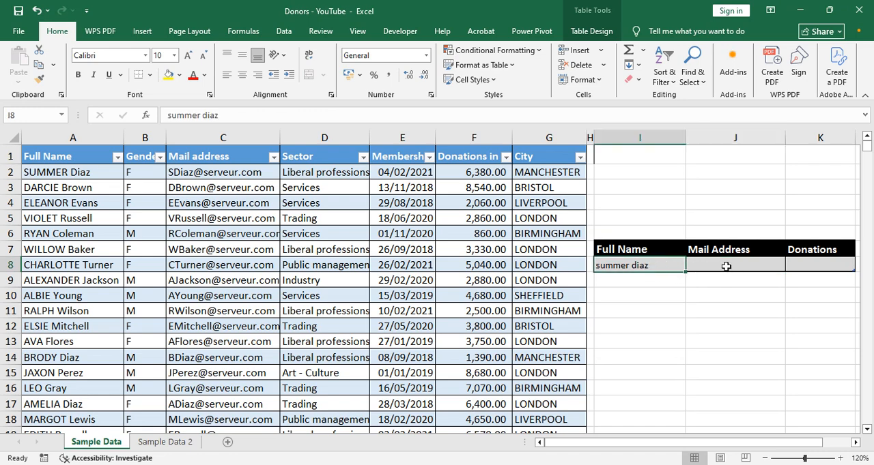
click(726, 267)
text(=v)
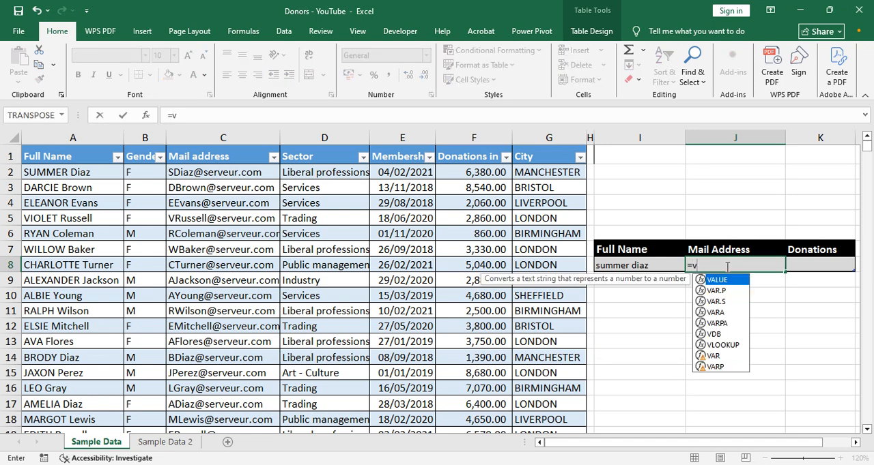
text(l)
key(Tab)
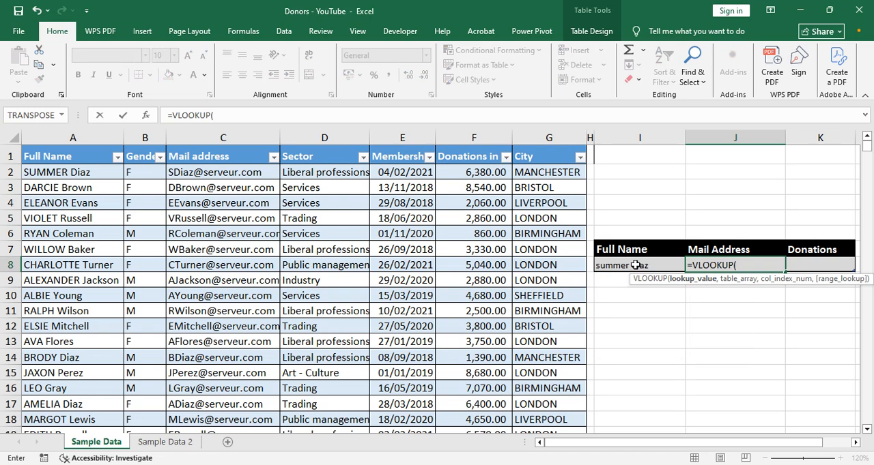
text(i)
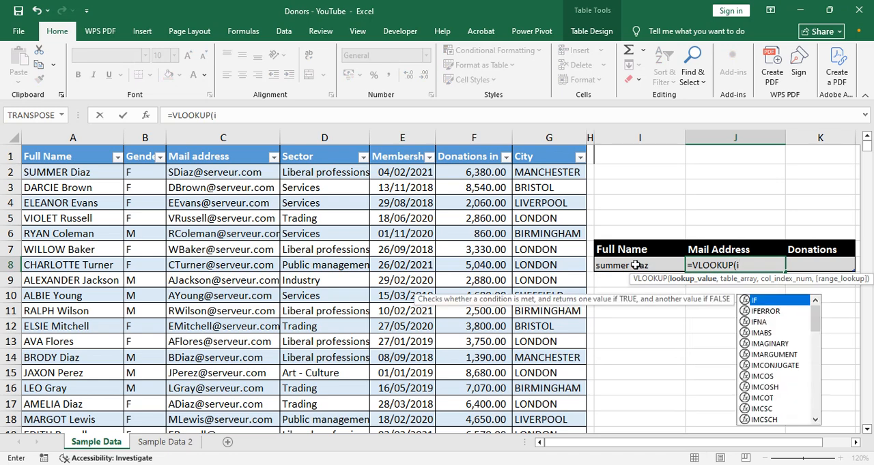
text(8,)
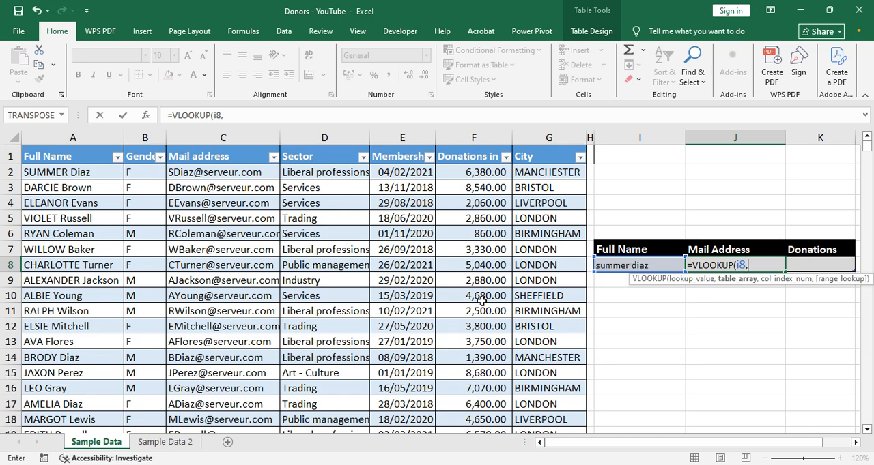
click(68, 175)
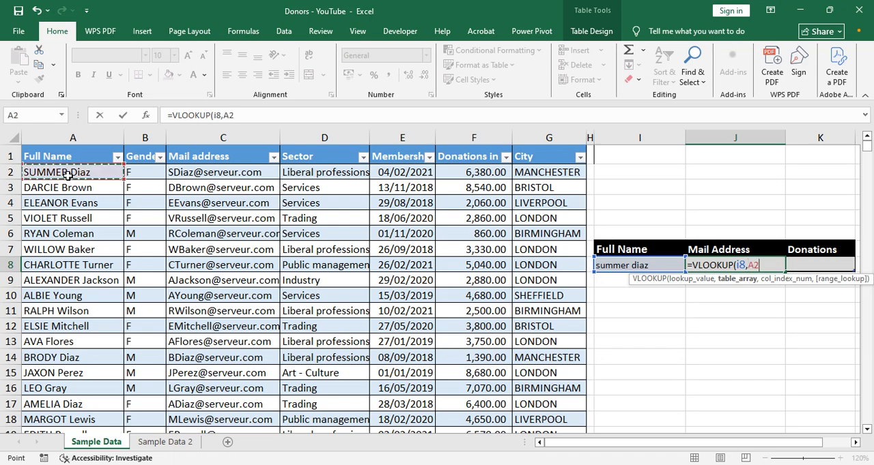
key(ctrl+shift+Right)
key(ctrl+shift+Down)
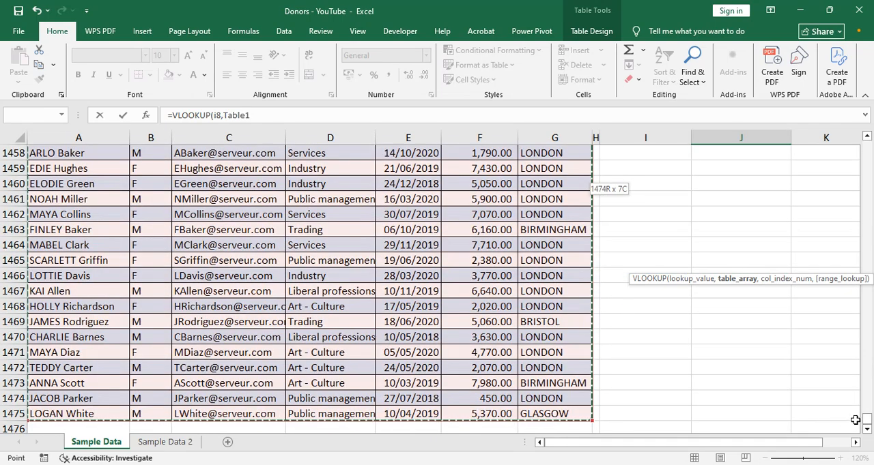
drag(865, 425, 867, 140)
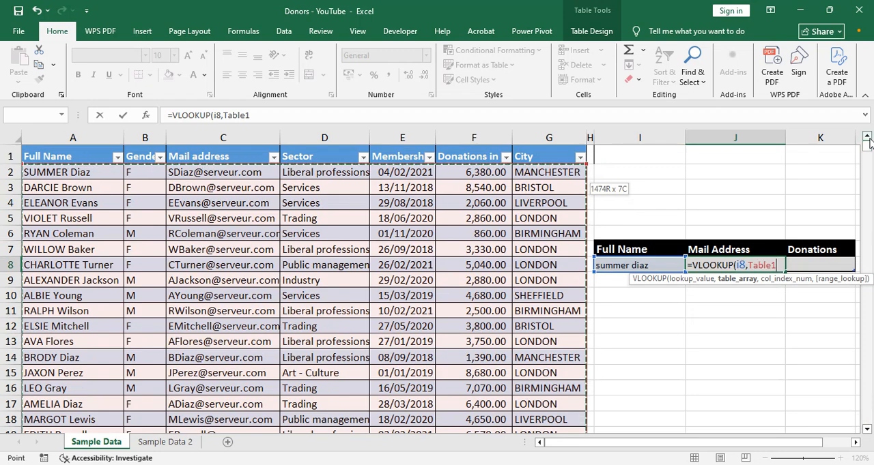
text(,)
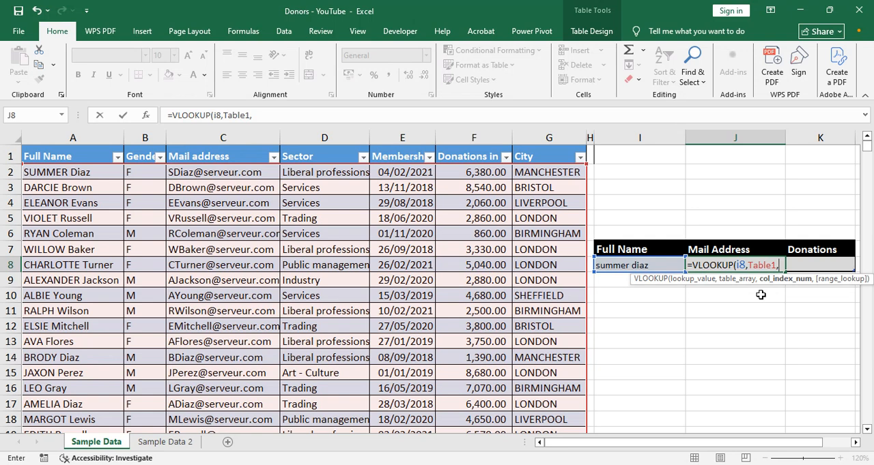
key(BackSpace)
key(BackSpace)
key(BackSpace)
key(BackSpace)
key(BackSpace)
key(BackSpace)
key(BackSpace)
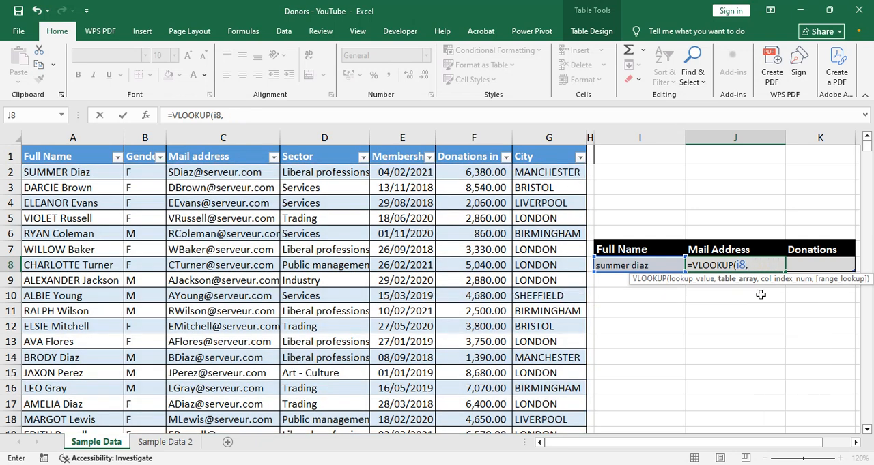
- Complete the VLOOKUP in J8 with table array A2:G1475, column index 3 and FALSE for an exact match
text(a2:g1)
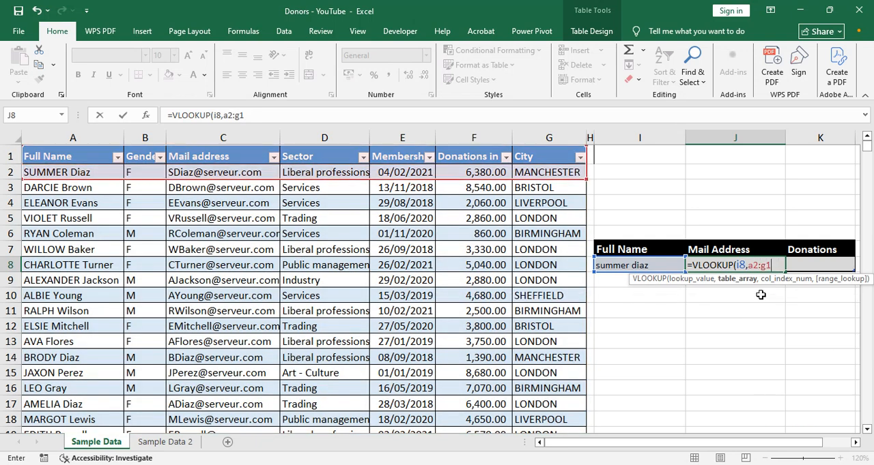
text(475,)
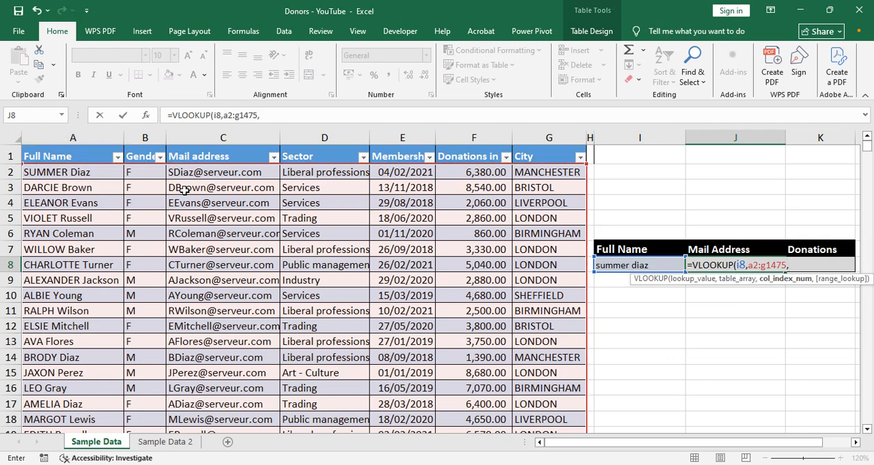
text(3,)
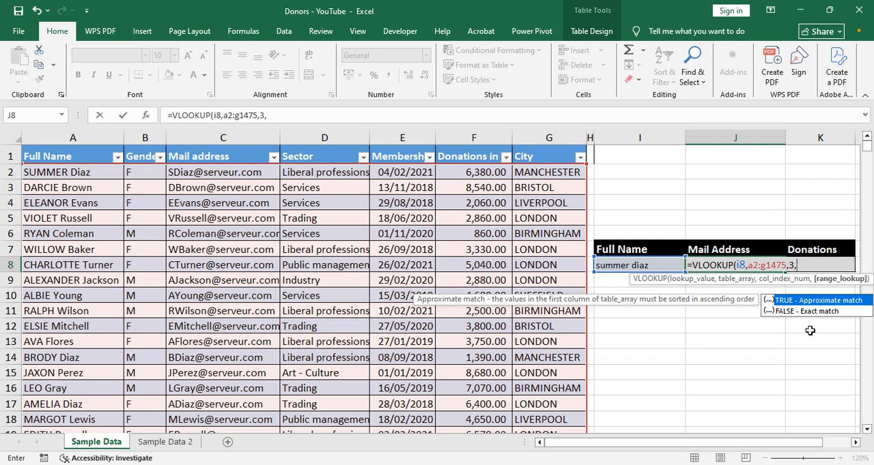
text(f)
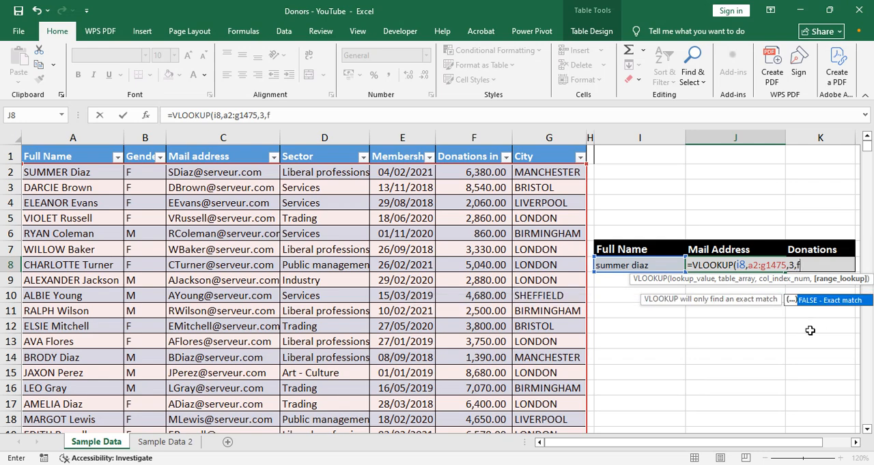
text(alse))
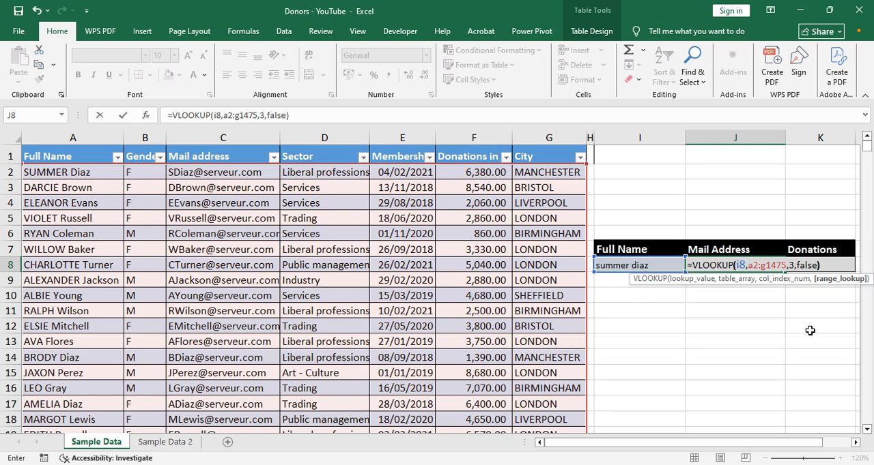
key(Return)
key(Up)
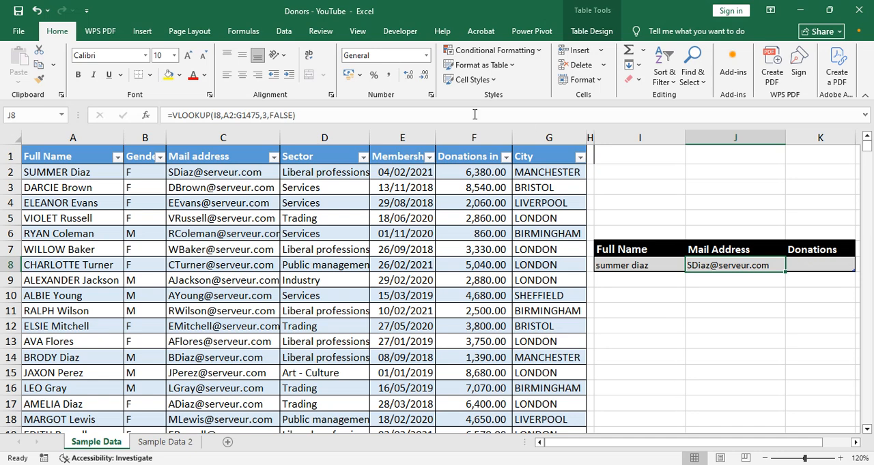
- Enter the formula =VLOOKUP(I8,A2:G1475,6,FALSE) in Donations cell K8 to retrieve the donor's donation amount
click(804, 264)
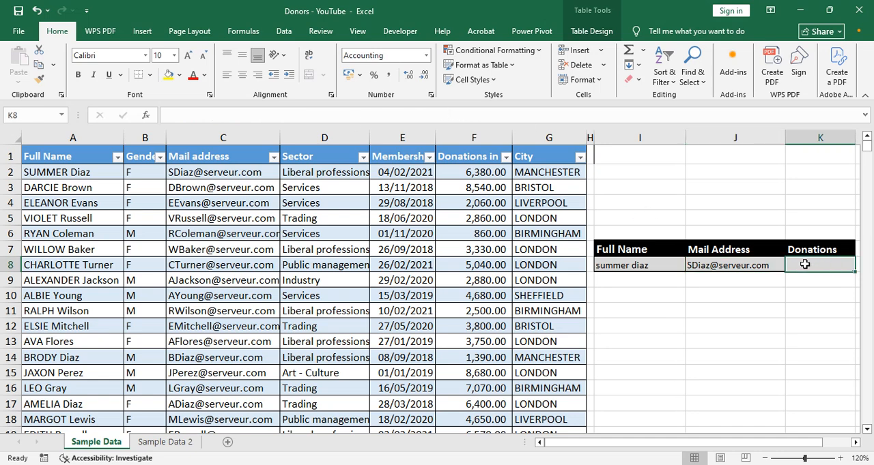
text(=)
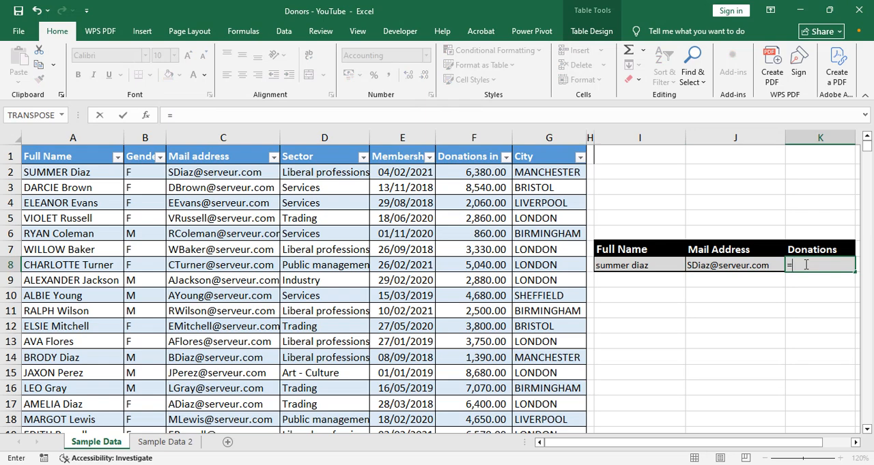
text(vl)
key(Tab)
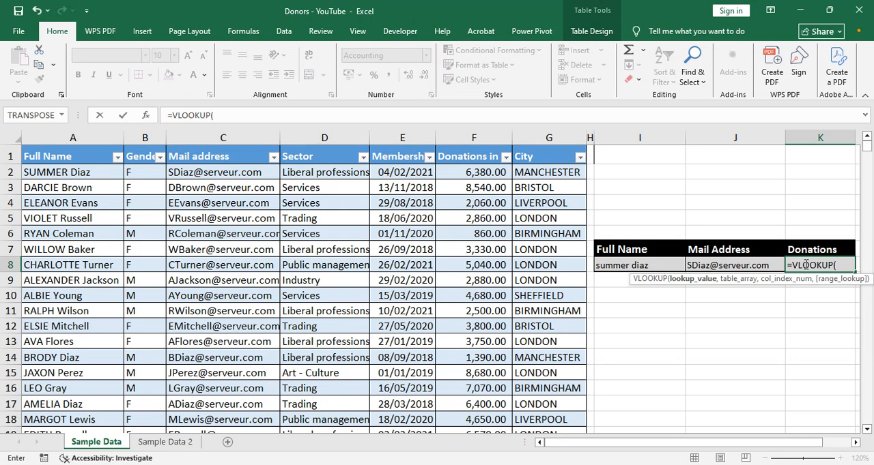
text(i8,)
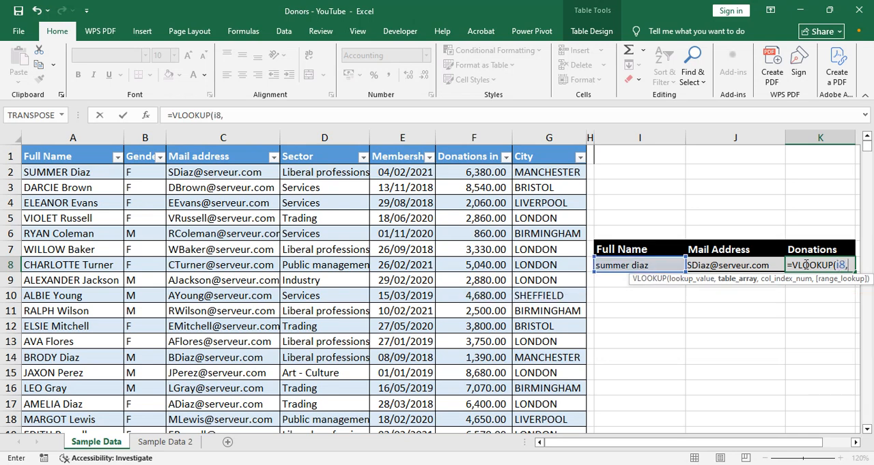
text(a2:g1475,)
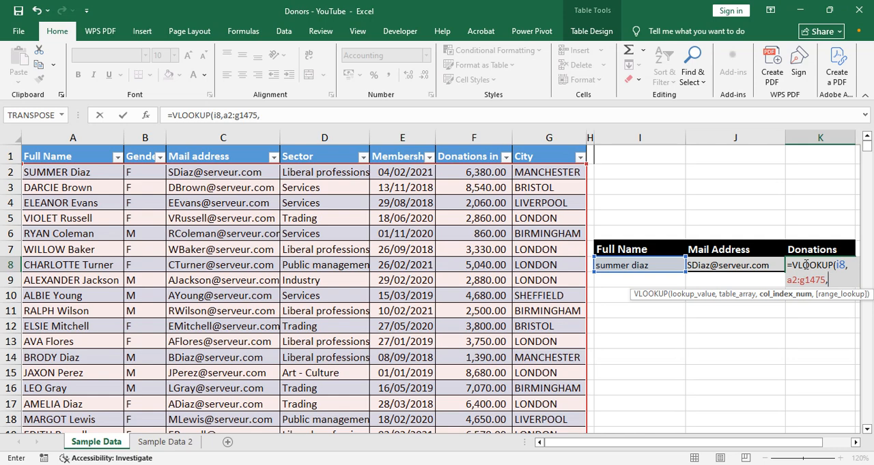
text(6,)
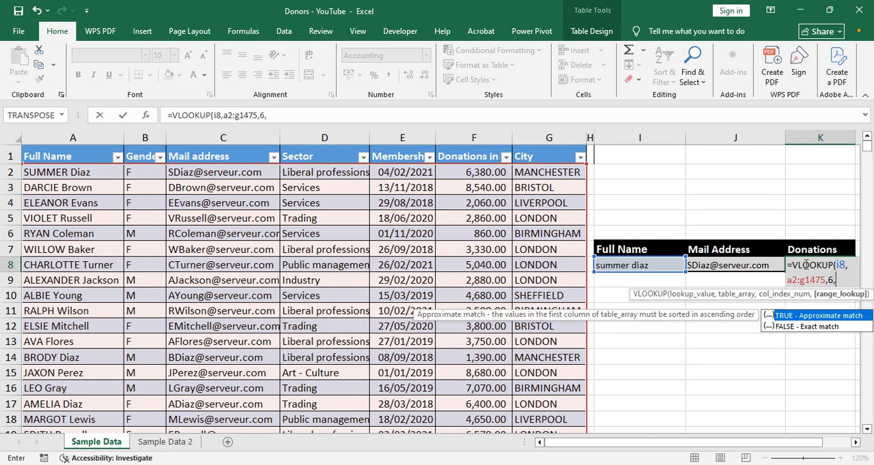
text(fa)
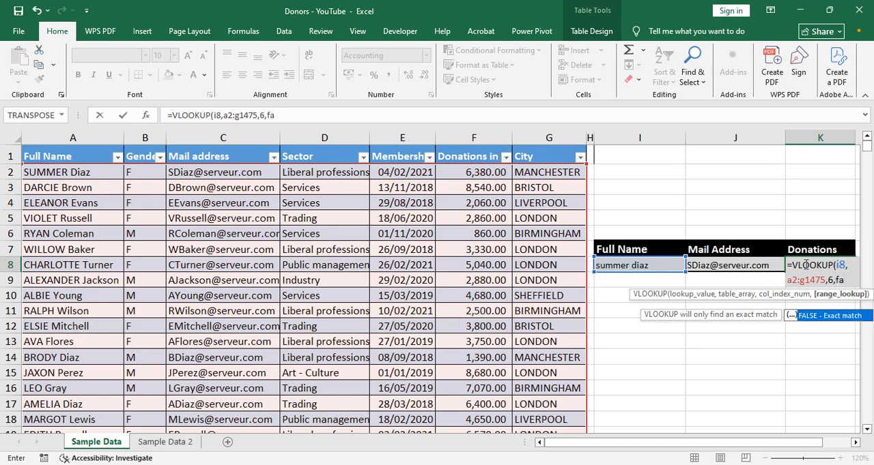
text(lse))
key(Return)
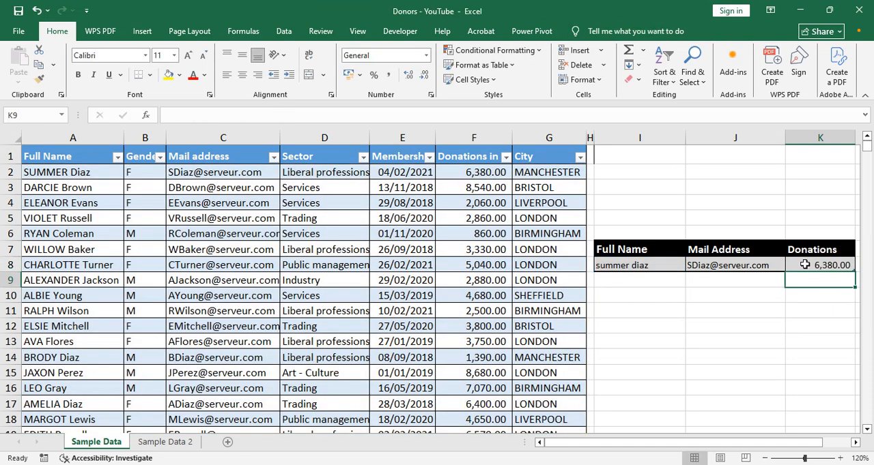
- On the Sample Data 2 sheet, enter the donor's full name in Full Name cell B12
click(804, 265)
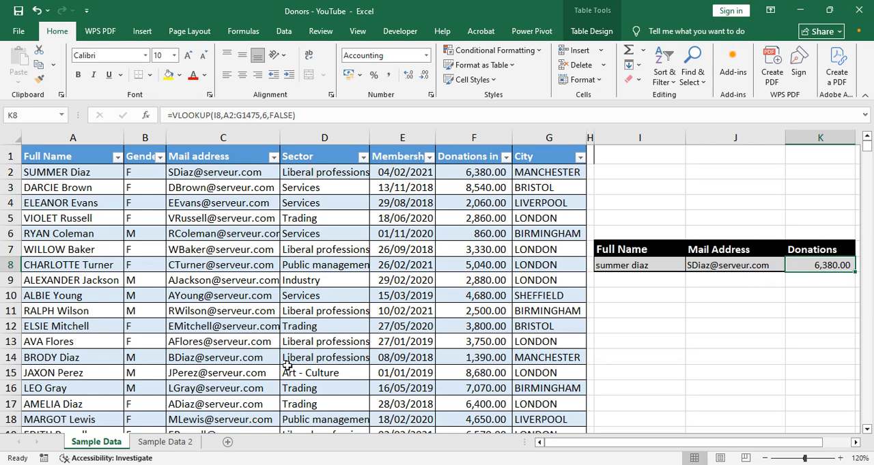
click(164, 443)
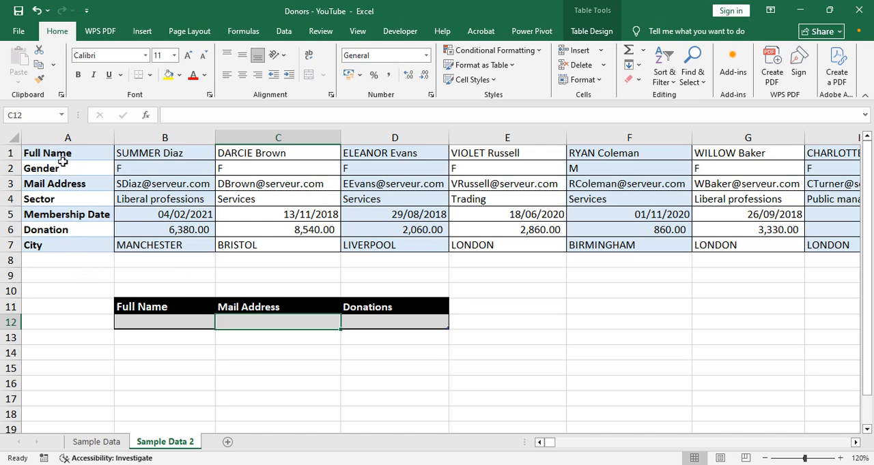
click(93, 443)
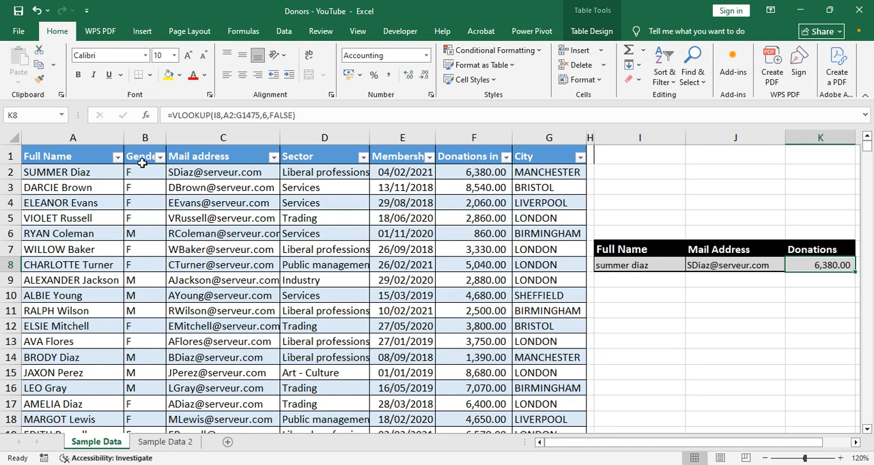
click(164, 442)
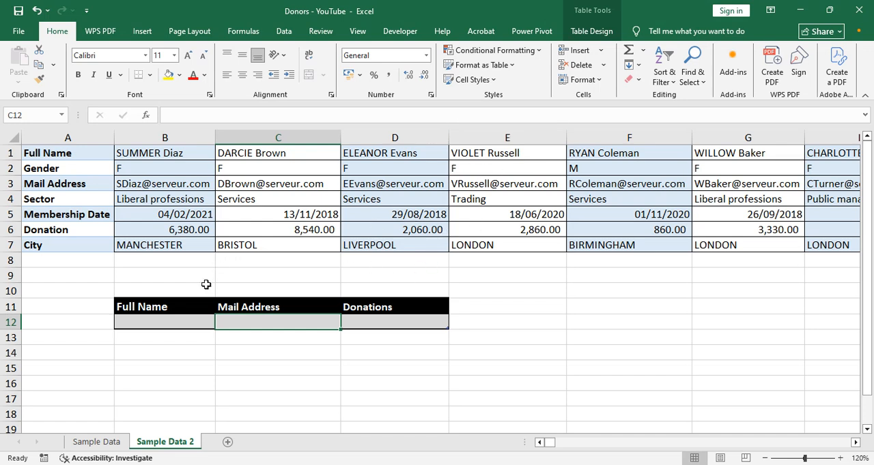
click(155, 324)
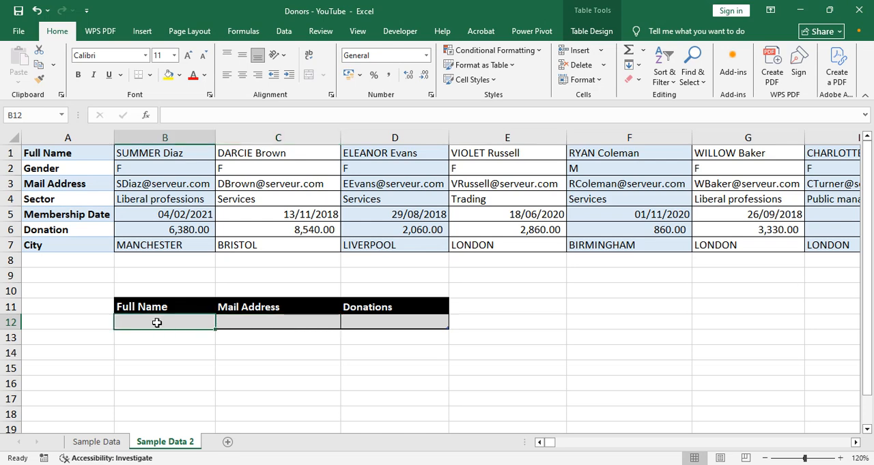
text(summer diaz)
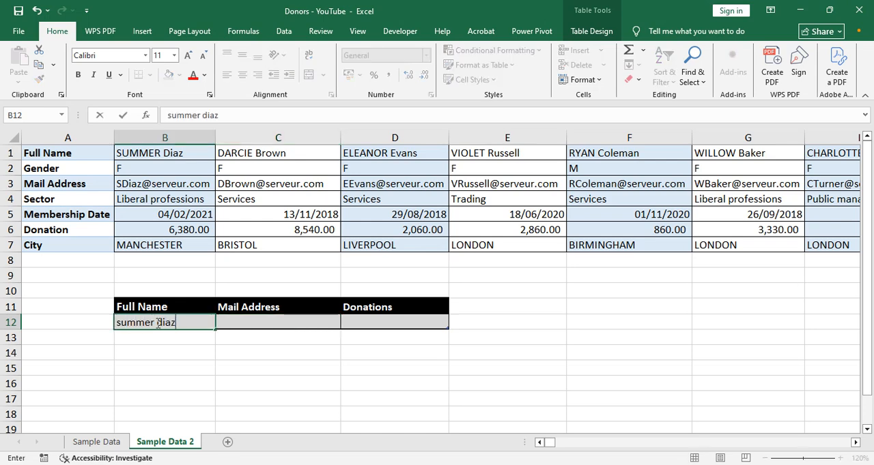
key(Tab)
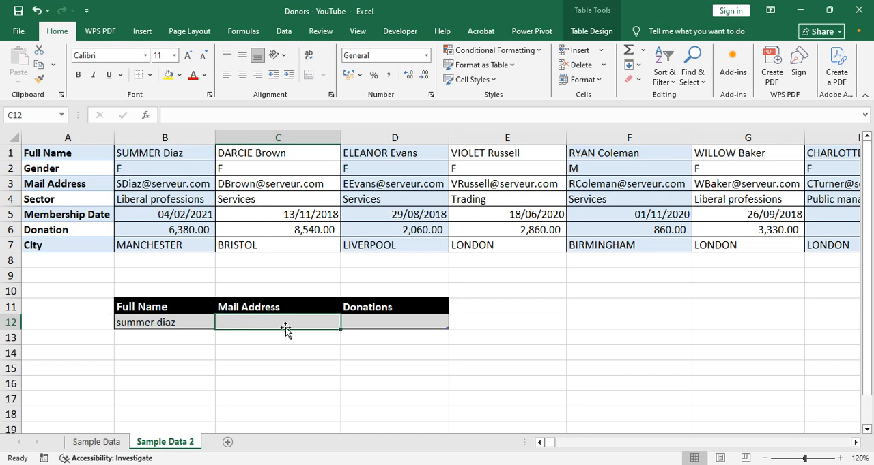
- Begin an HLOOKUP formula in Mail Address cell C12 with B12 as the lookup value and B1:BDS7 as the table array
text(=HLOOKUP()
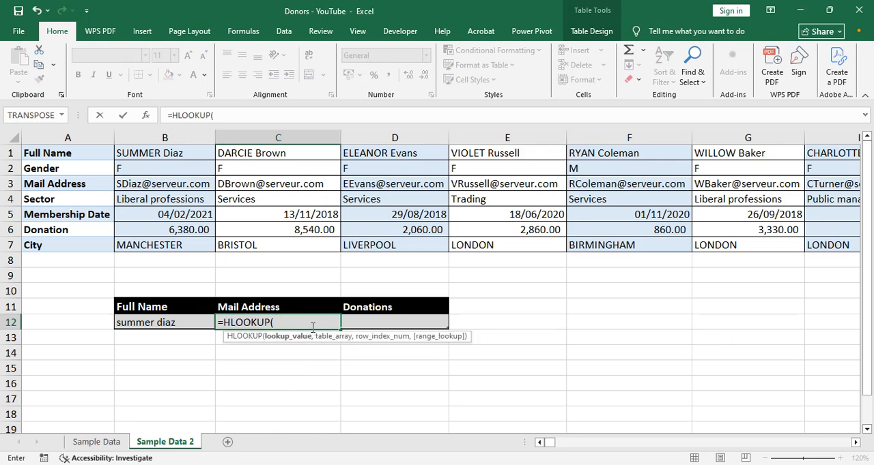
text(b12,)
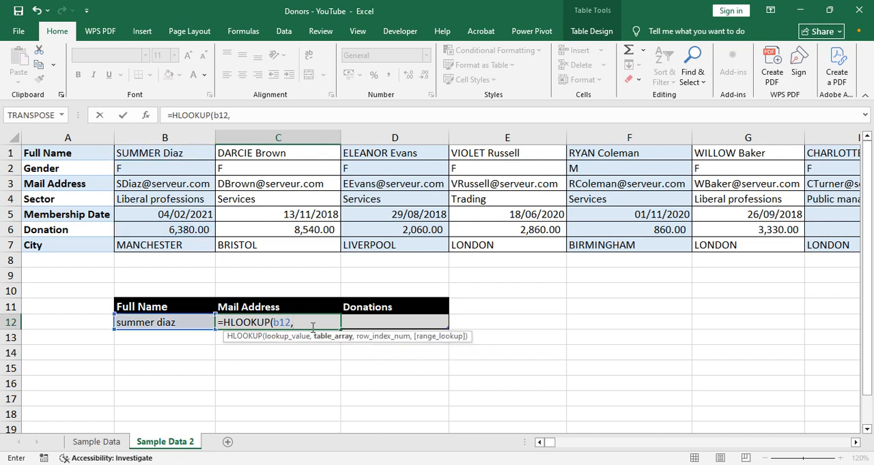
click(155, 154)
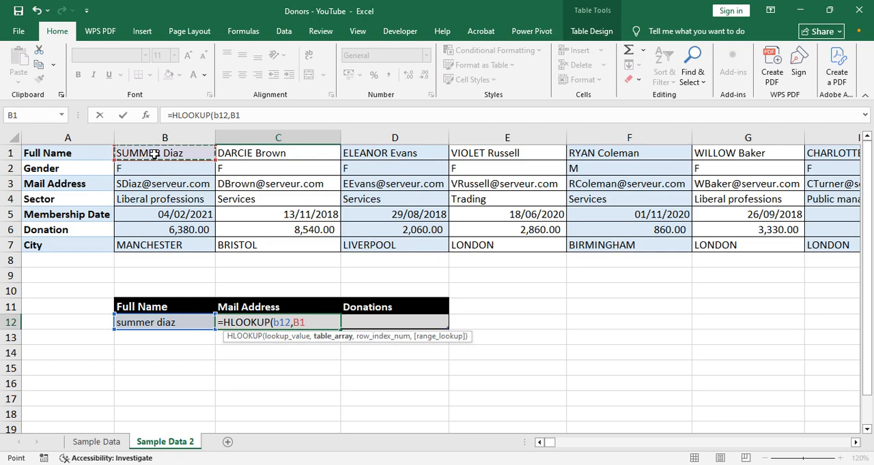
key(ctrl+shift+Right)
key(ctrl+shift+Down)
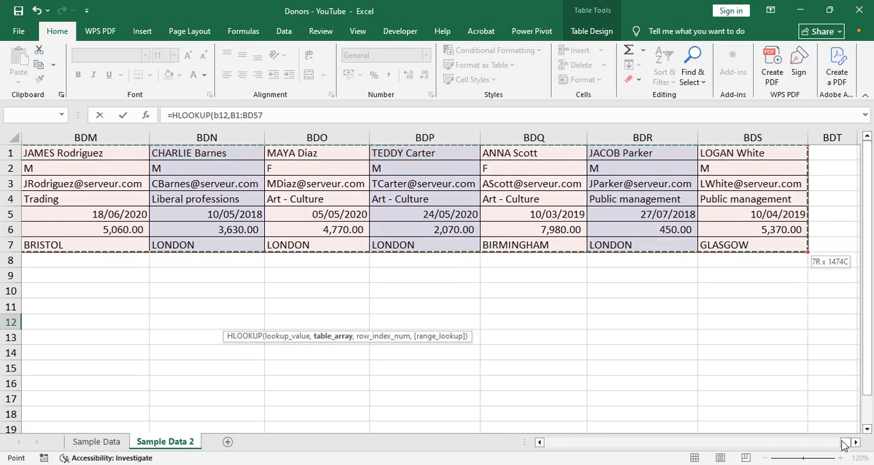
drag(844, 442, 537, 456)
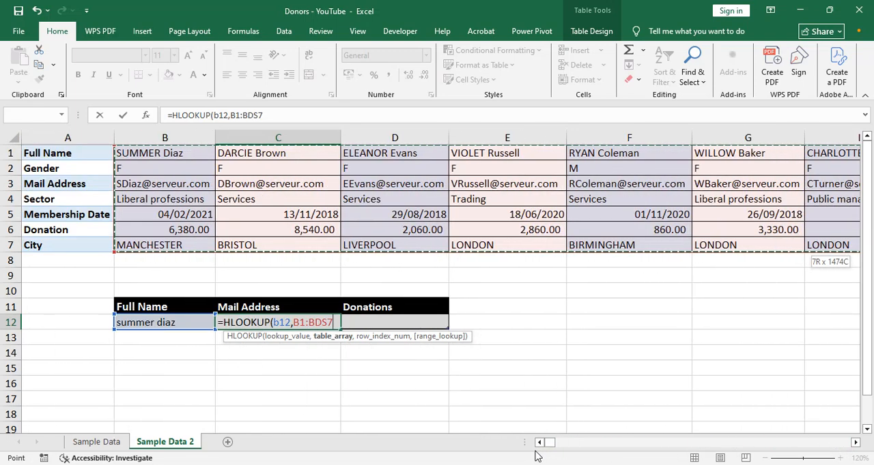
- Complete the HLOOKUP in C12 with row index 3 and FALSE for an exact match
text(,)
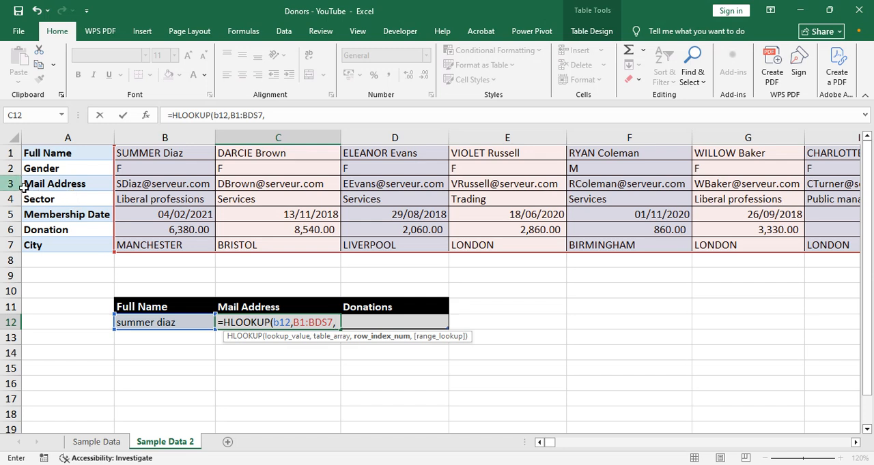
text(3,)
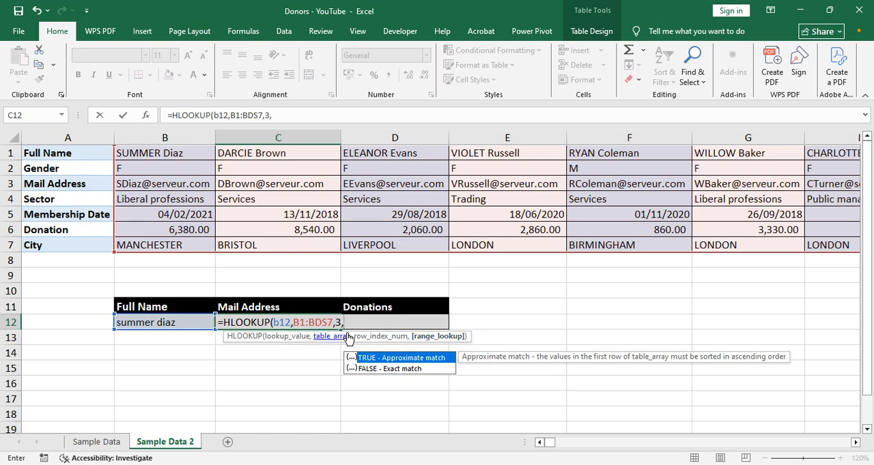
text(false))
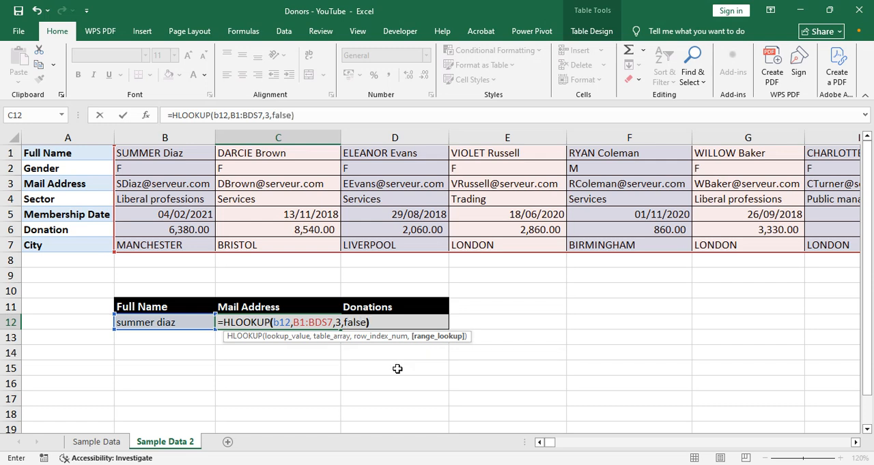
key(Return)
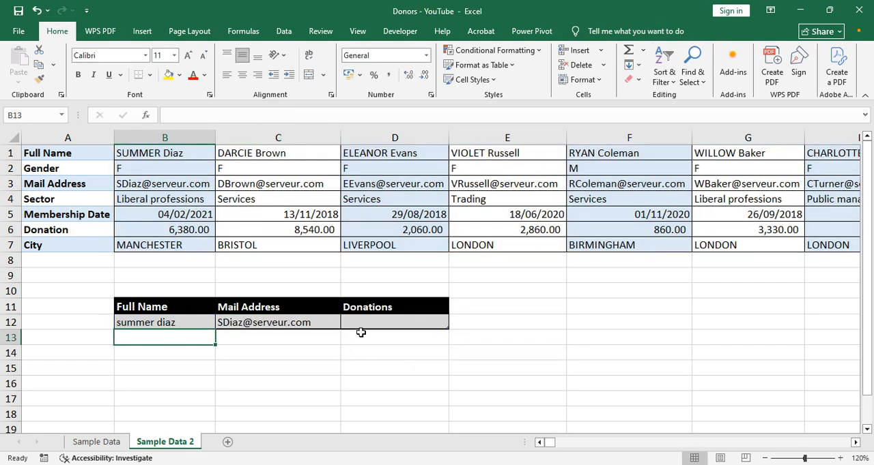
- Copy the HLOOKUP formula text from C12 into Donations cell D12, keeping its references unchanged
click(299, 327)
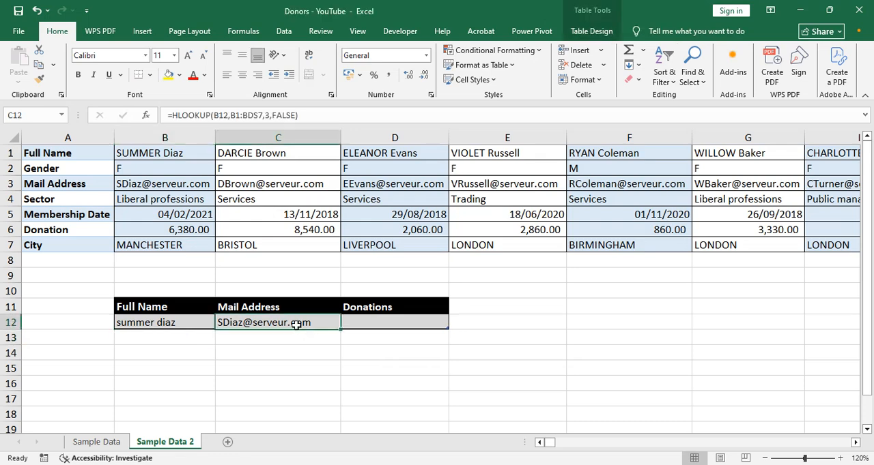
click(268, 115)
drag(298, 115, 158, 118)
key(ctrl+c)
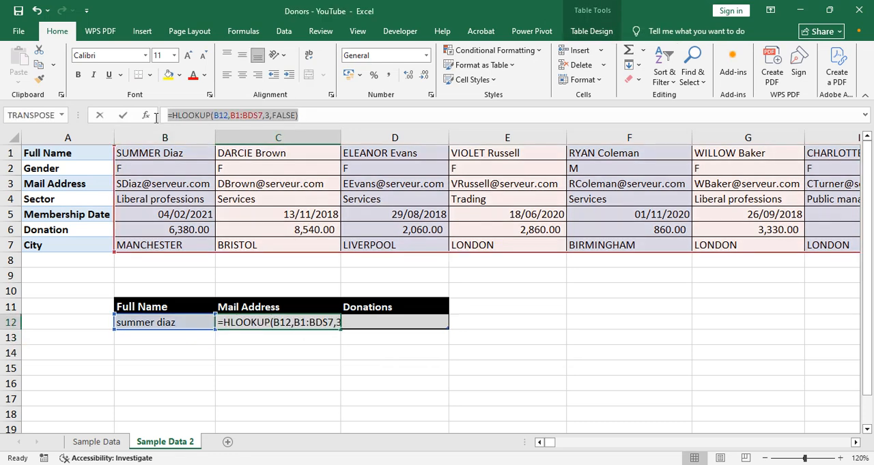
key(Return)
click(398, 324)
key(ctrl+v)
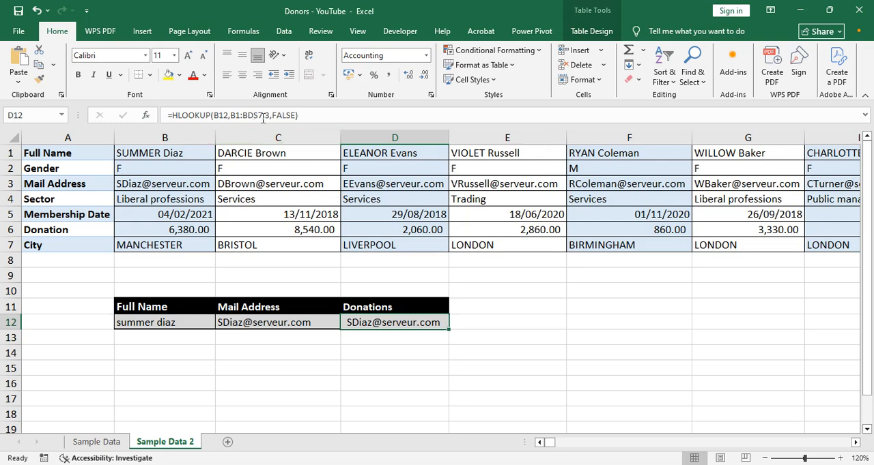
- Change the row index of the HLOOKUP formula in D12 to 6 to retrieve the donation amount
click(263, 116)
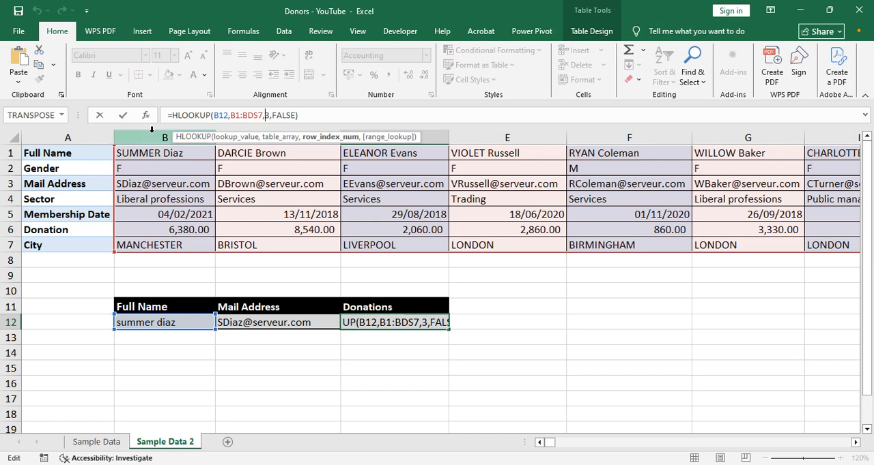
key(Delete)
text(6)
key(ctrl+Return)
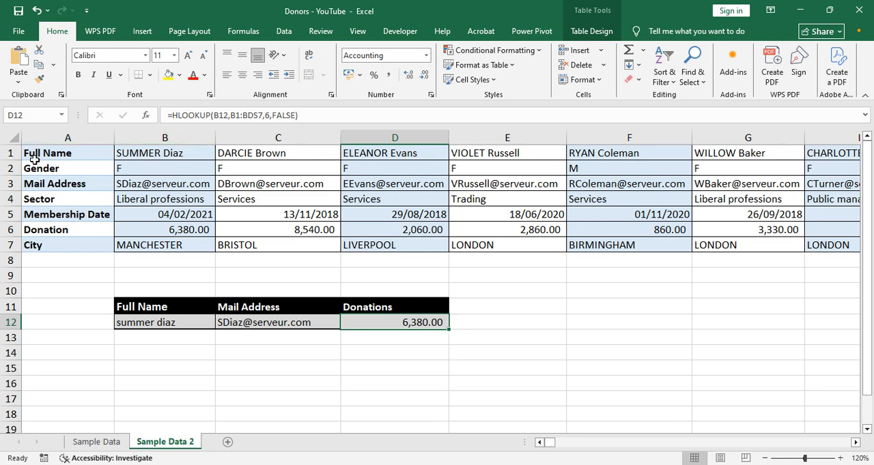
- On the Sample Data sheet, enter the headings INDEX in cell I11 and MATCH in cell J11
click(94, 441)
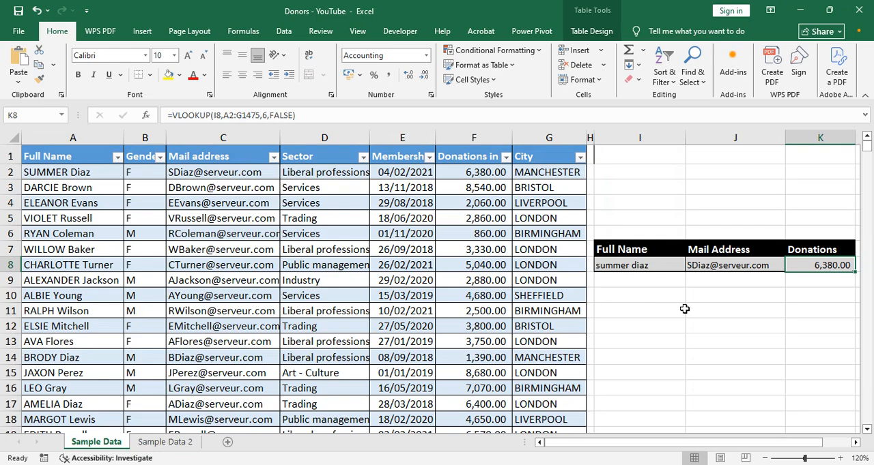
click(639, 310)
text(ind)
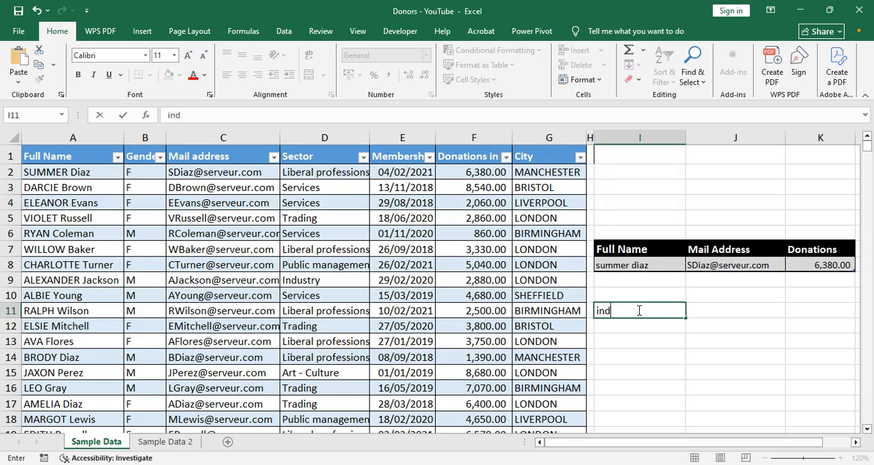
key(BackSpace)
key(BackSpace)
key(BackSpace)
text(INDE)
key(Tab)
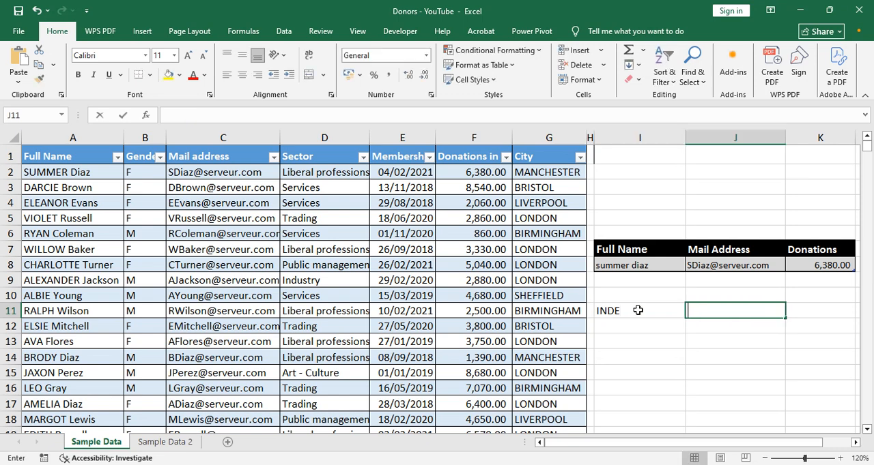
click(637, 310)
text(INDEX)
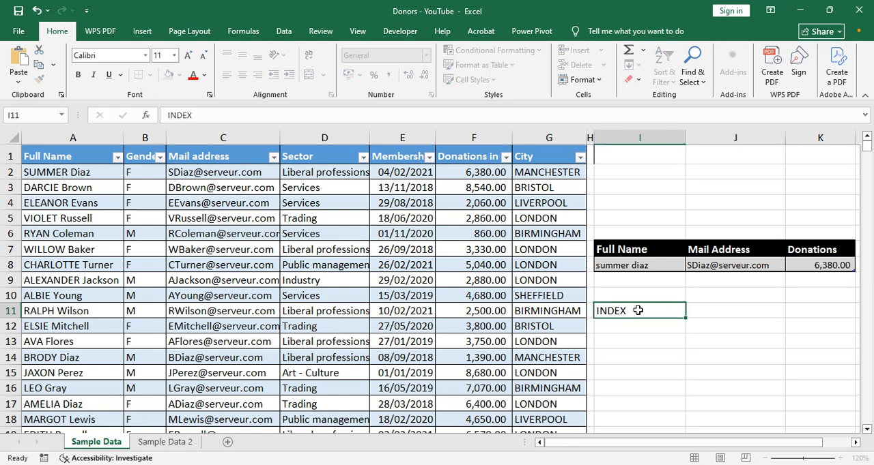
key(Tab)
text(MATCH)
key(Return)
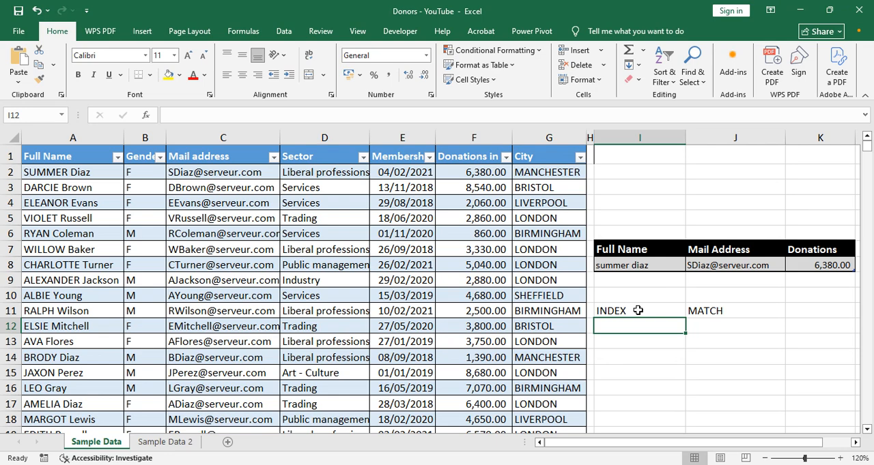
- Enter the formula =INDEX(A2:A1475,100,5) in cell I12 under the INDEX heading
text(=IND)
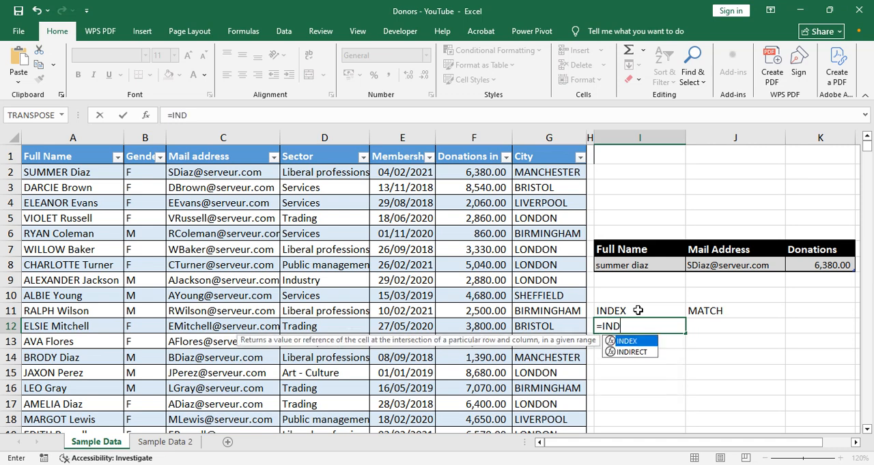
text(EX()
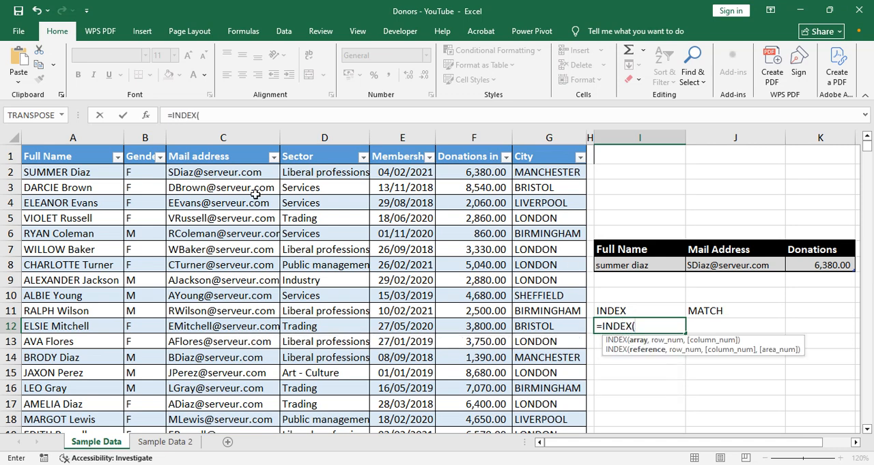
text(A2:)
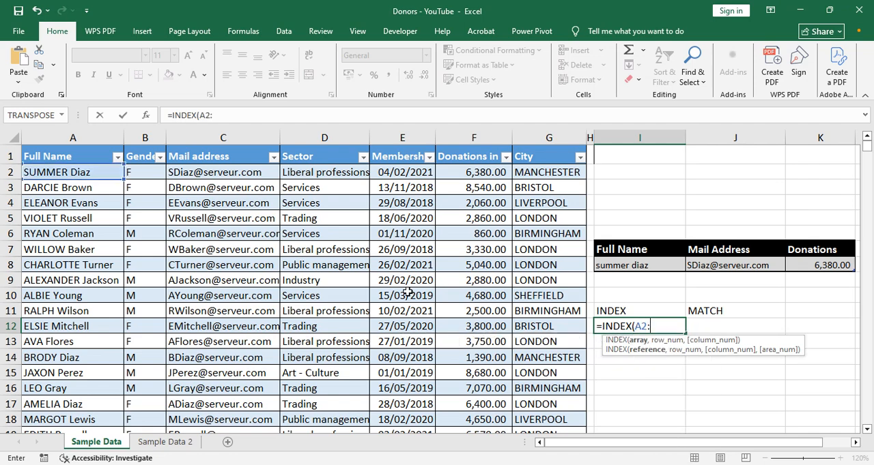
text(A1475,)
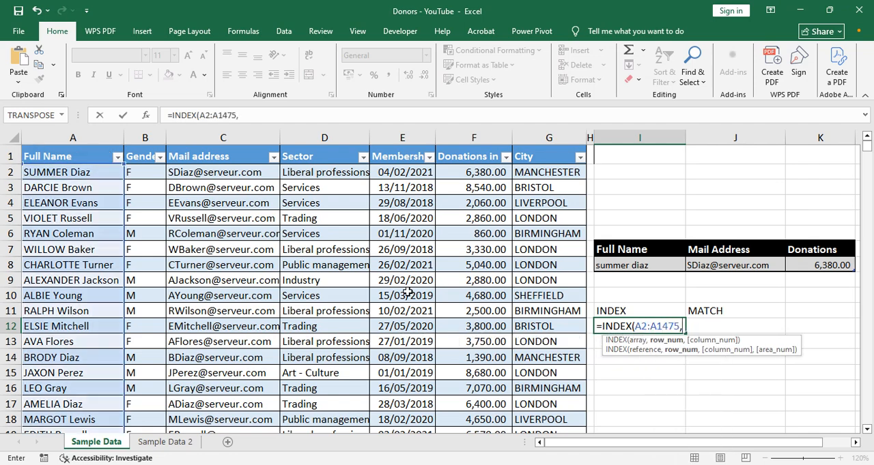
text(1000)
text(,5)
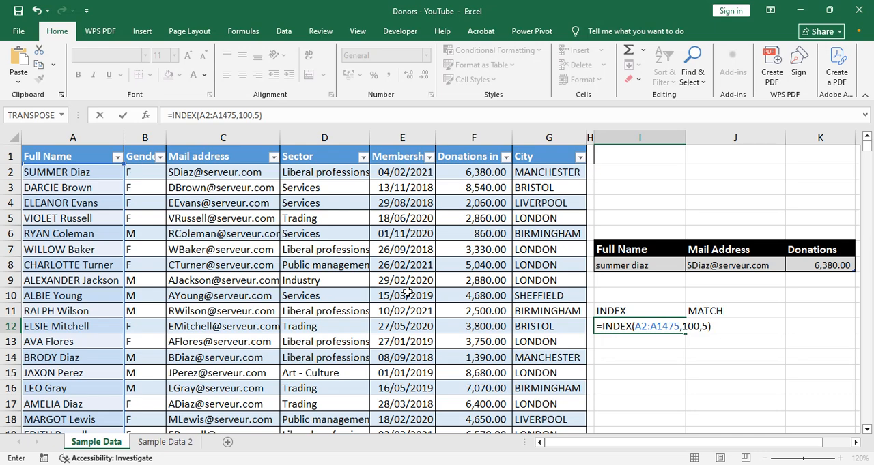
key(Return)
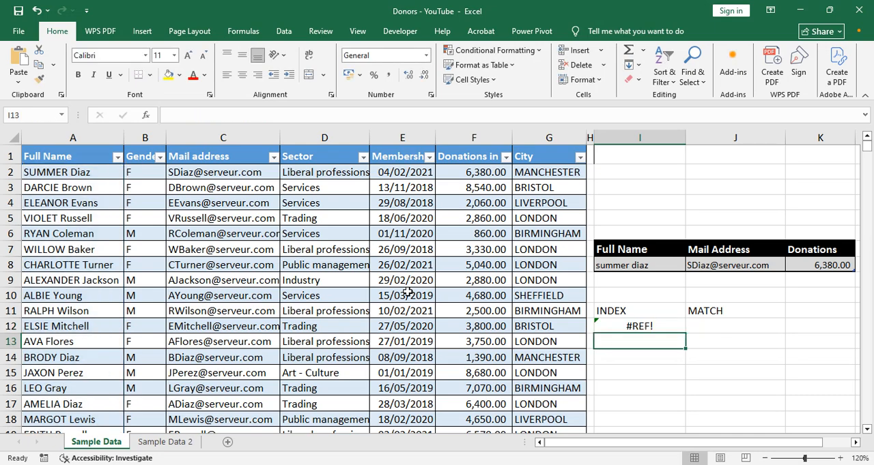
- Extend the array of the INDEX formula in I12 to A2:G1475
key(Up)
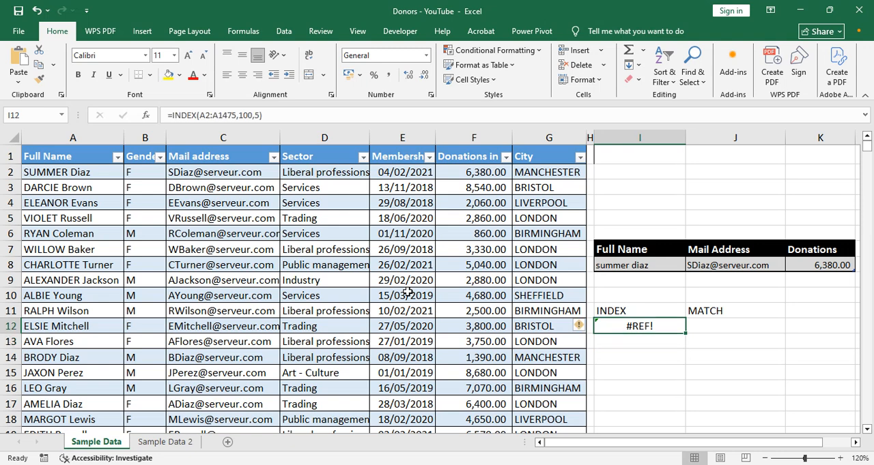
click(235, 113)
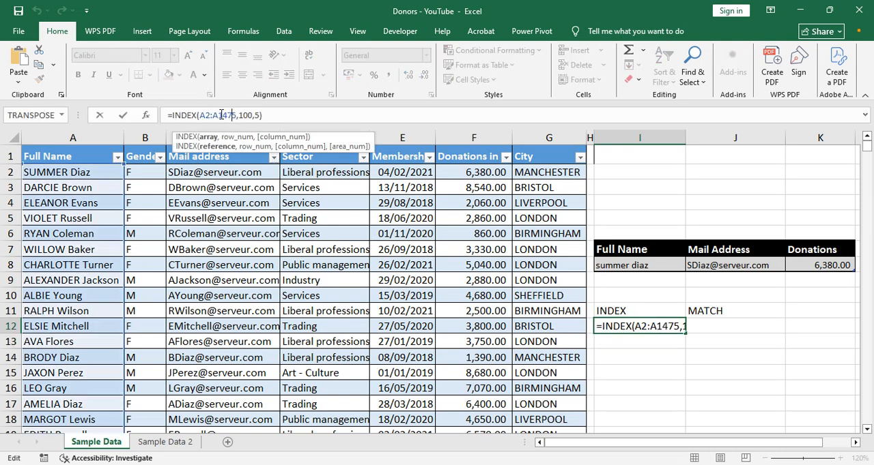
click(218, 115)
key(BackSpace)
text(G)
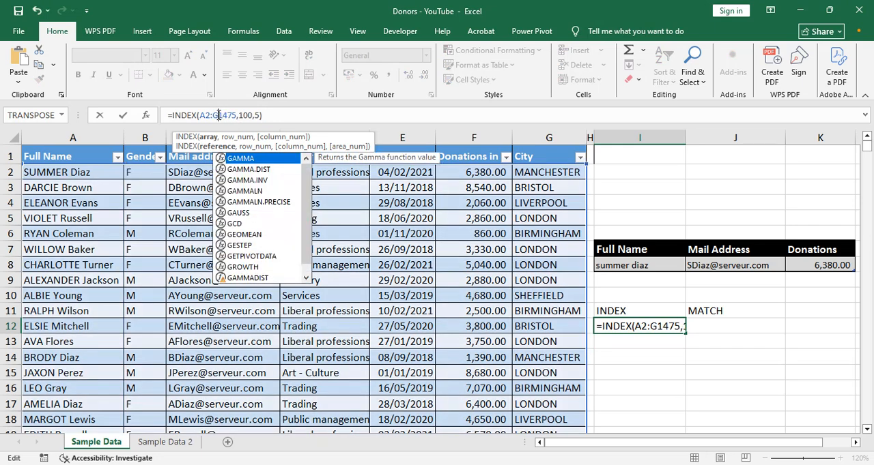
key(Return)
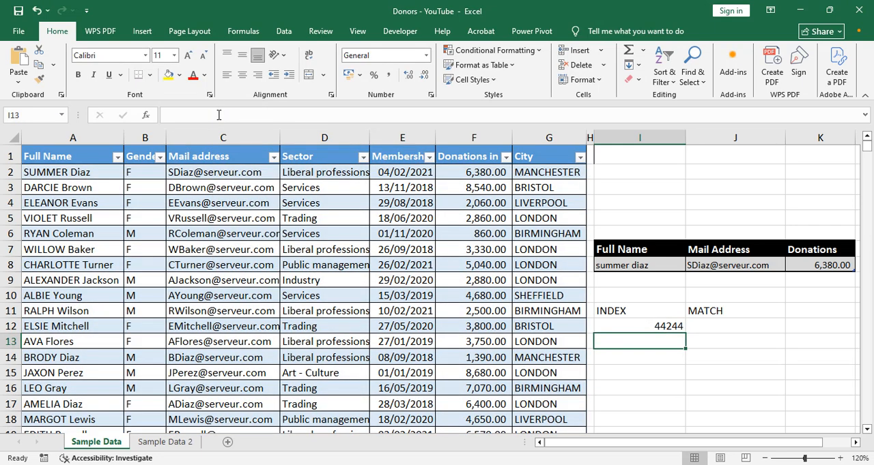
- Format the INDEX result in cell I12 as Short Date
click(660, 326)
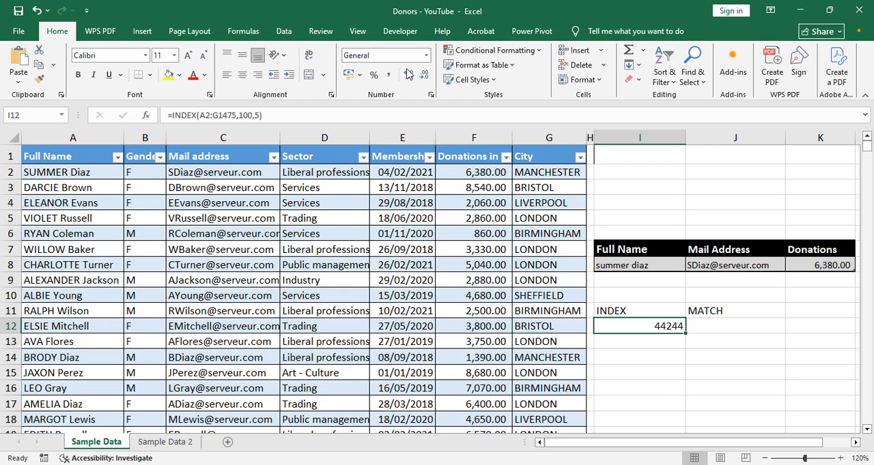
click(426, 58)
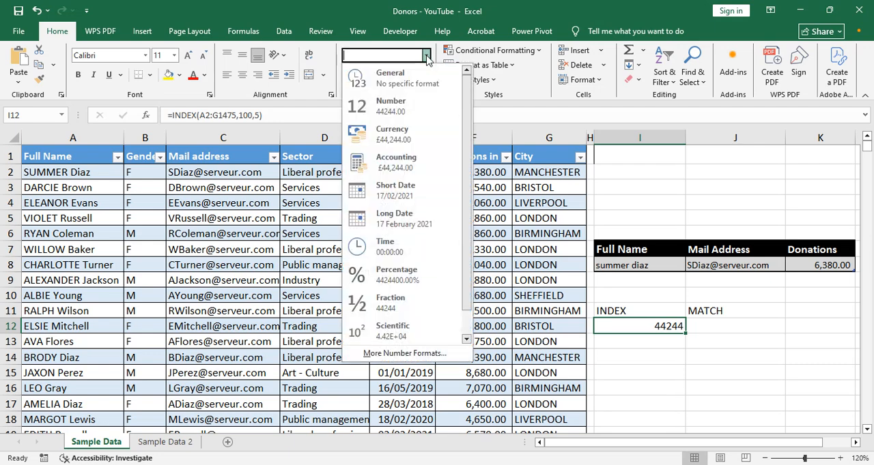
click(388, 194)
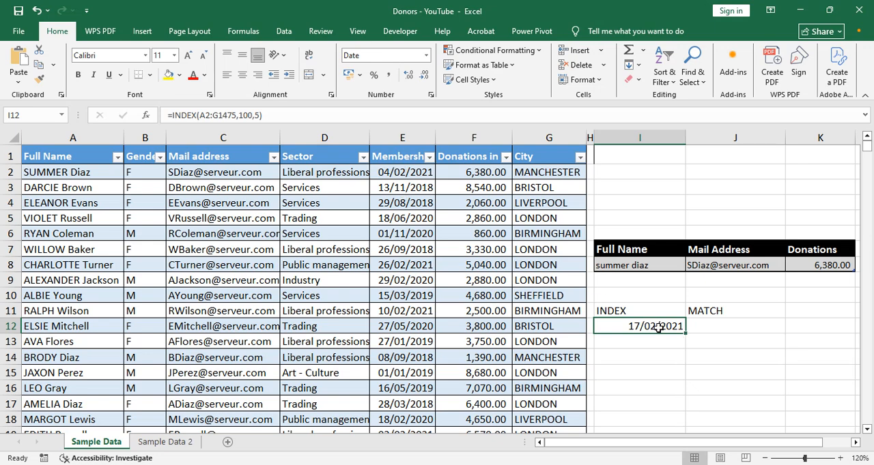
- Review the row and column number arguments of the INDEX formula in I12 without changing them
click(248, 115)
click(258, 115)
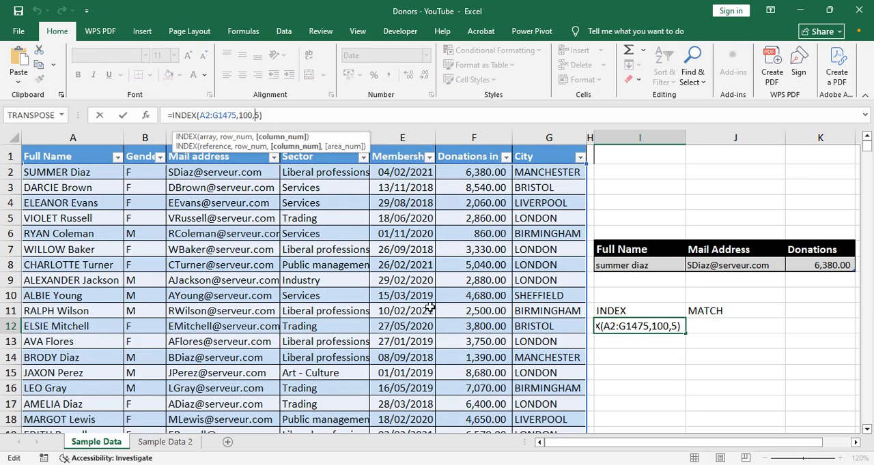
key(Return)
key(Up)
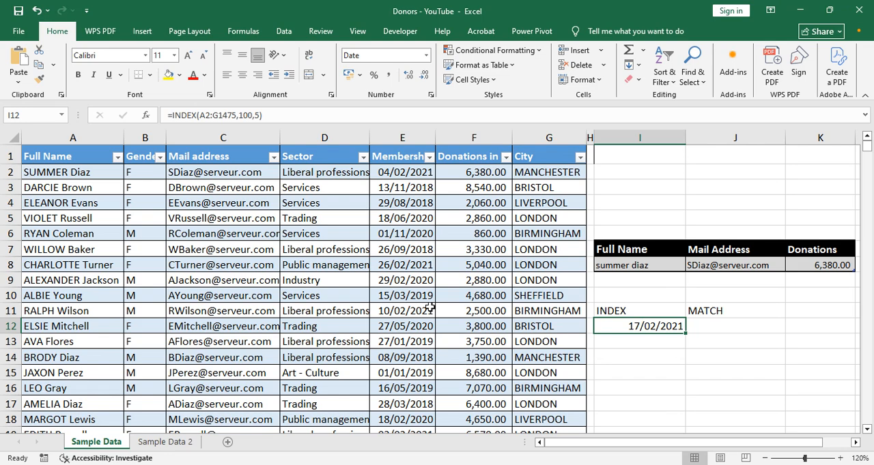
- Enter the exact-match formula =MATCH(I12,E2:E1475,0) in cell J12 under the MATCH heading
click(714, 325)
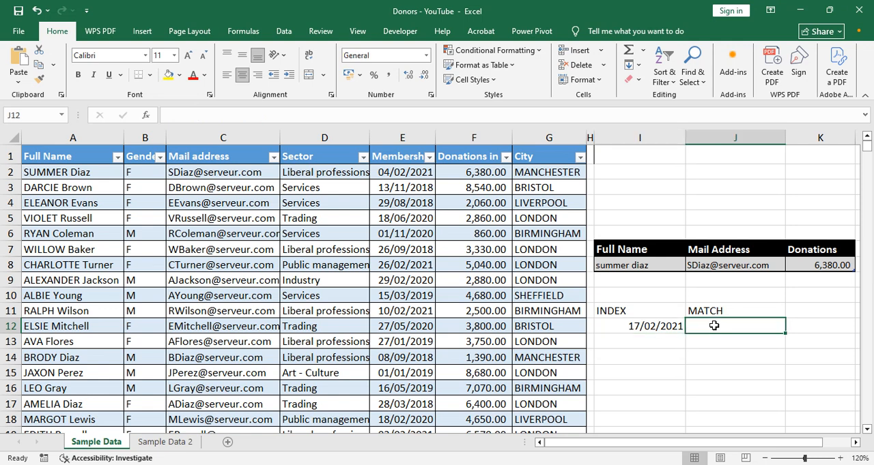
text(=MATCH()
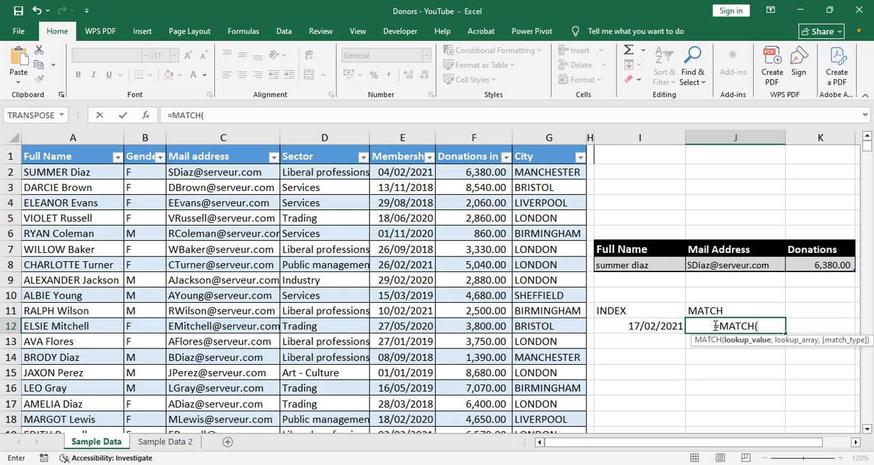
click(664, 326)
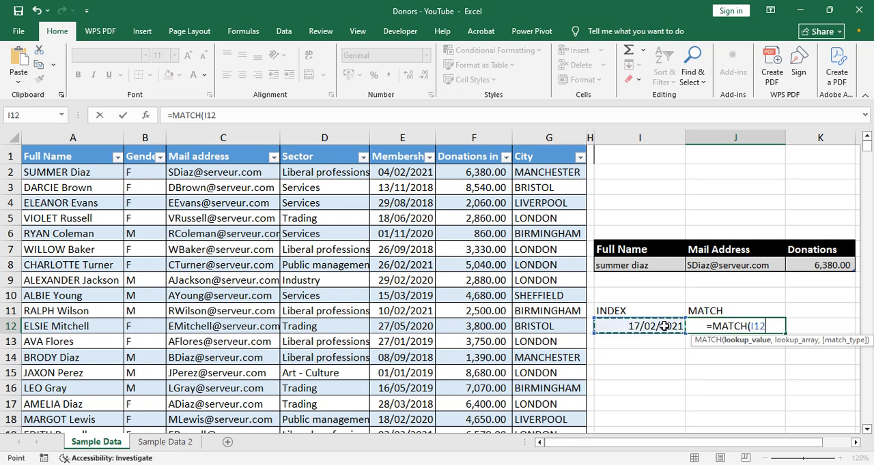
text(,)
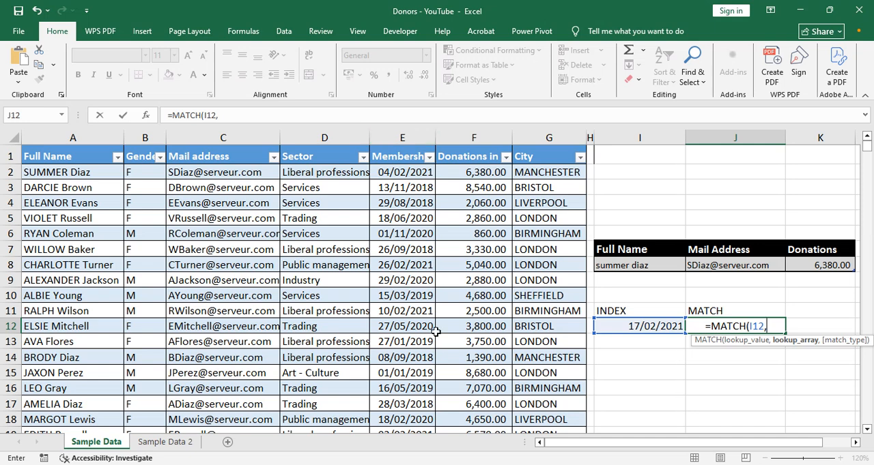
text(3)
key(BackSpace)
text(D)
key(BackSpace)
text(E2:)
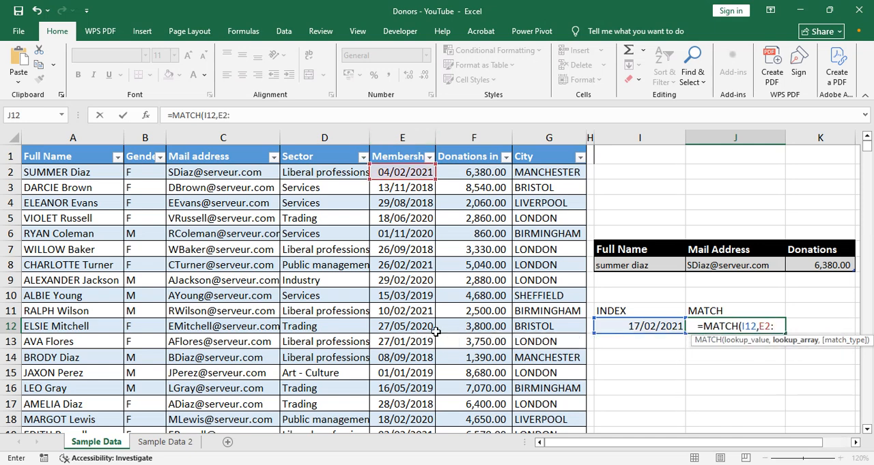
text(E1475)
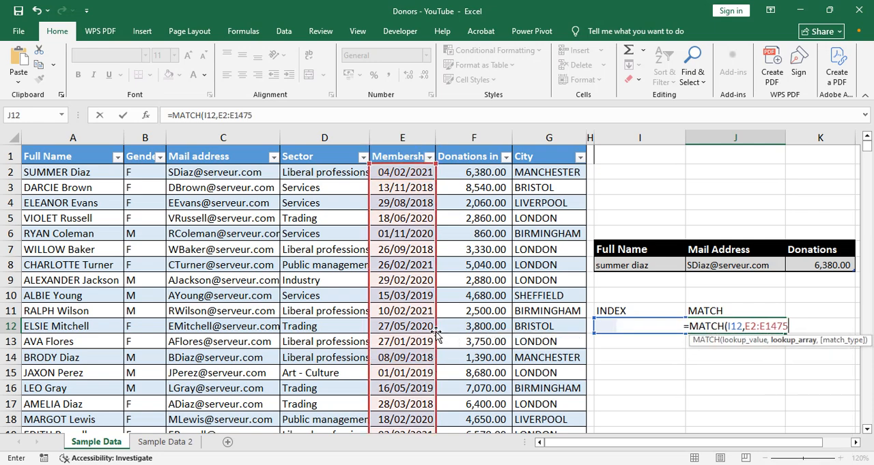
text(,0)
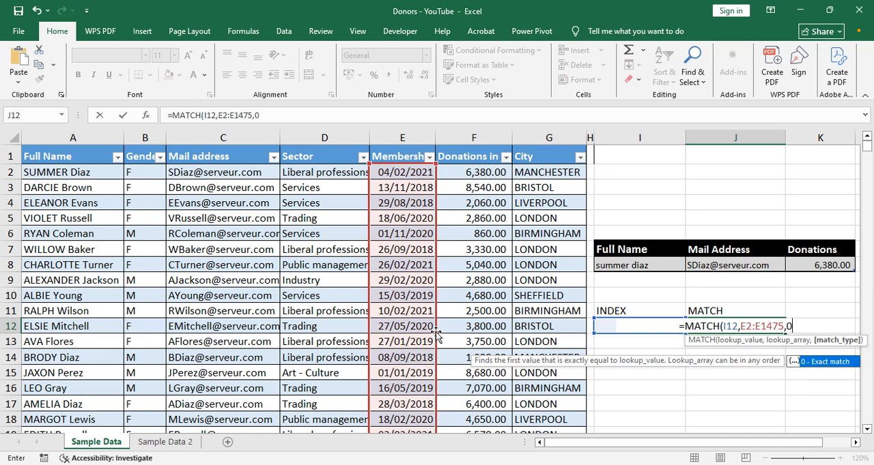
key(Return)
key(Up)
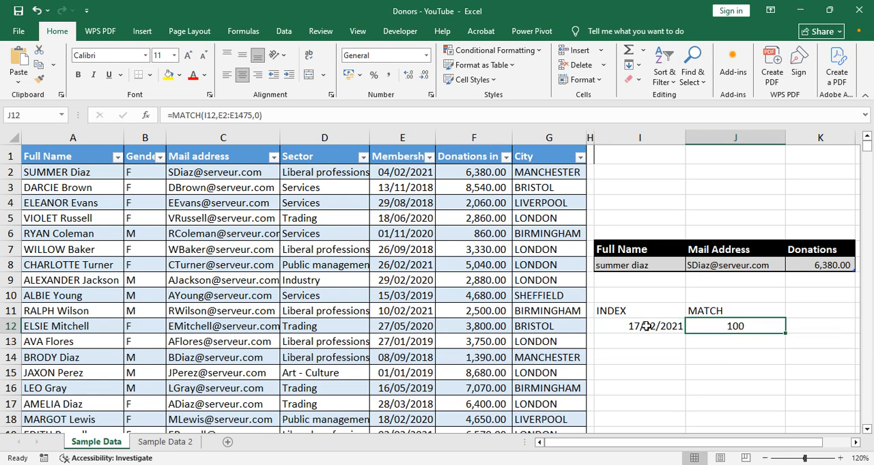
click(623, 325)
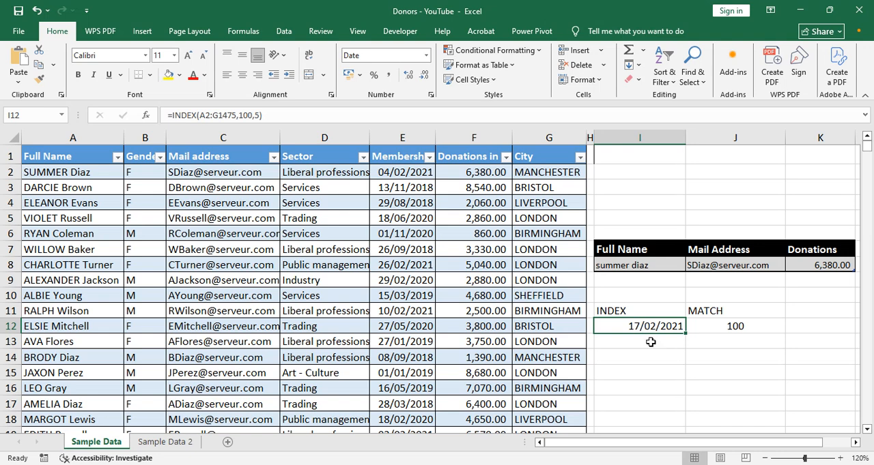
click(620, 312)
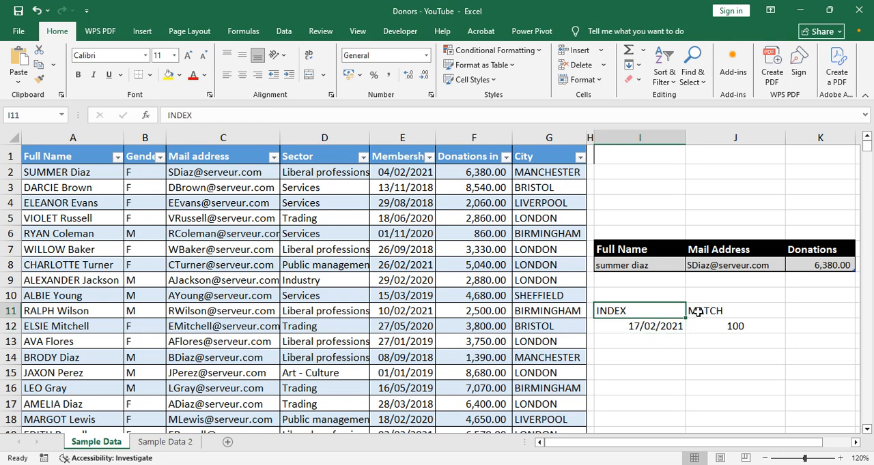
click(701, 313)
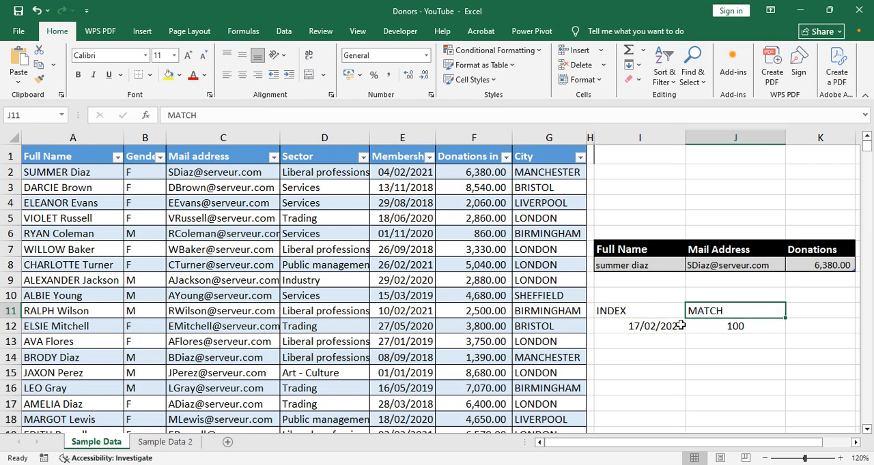
click(659, 326)
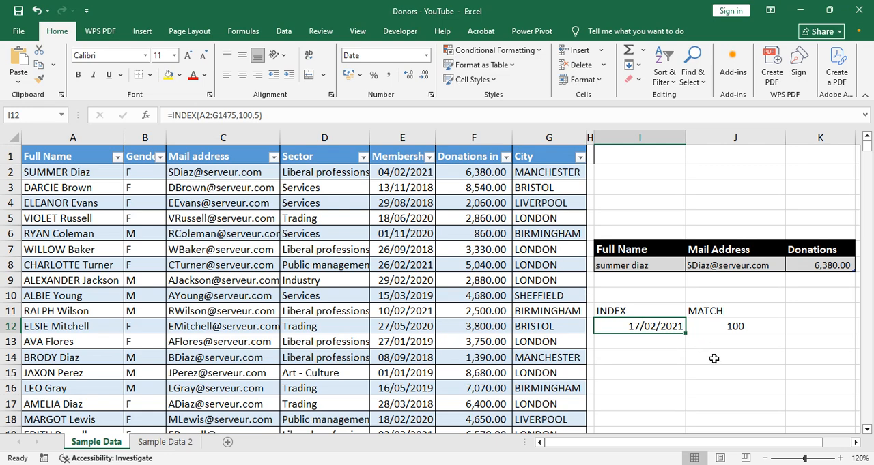
- Copy the small lookup table I7:K8 to cell I14 and remove the filter buttons from the copy
click(627, 357)
click(620, 255)
key(shift+Right)
key(shift+Right)
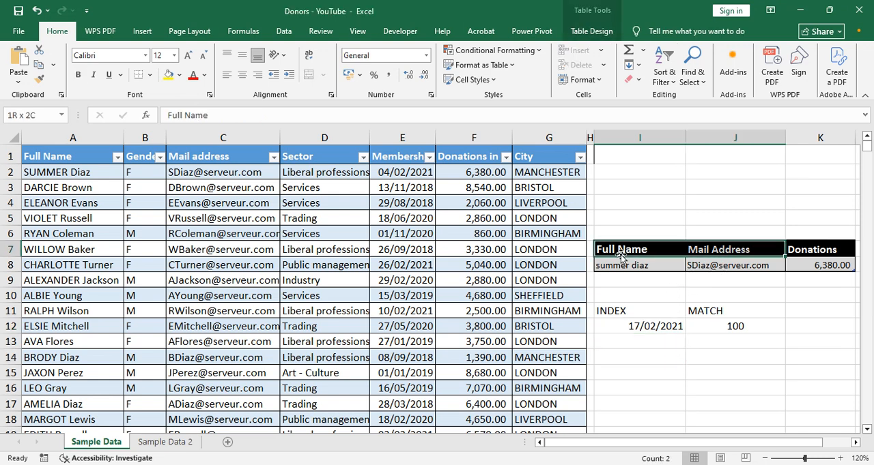
key(shift+Down)
key(ctrl+c)
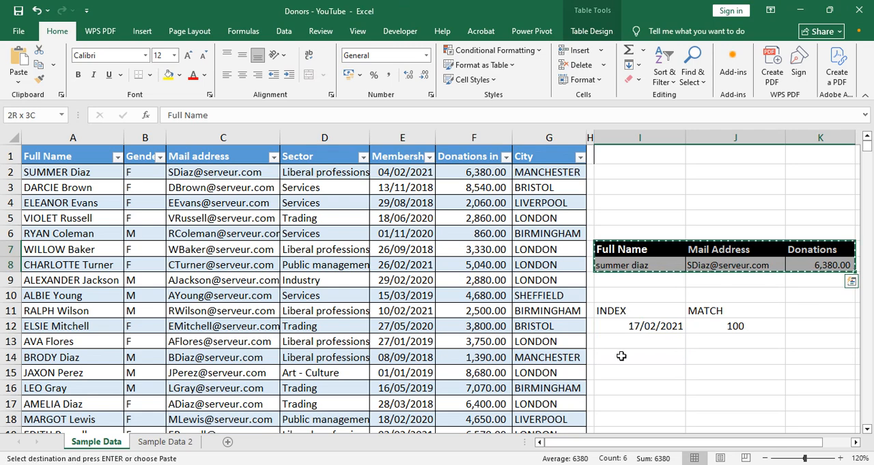
click(619, 356)
key(ctrl+v)
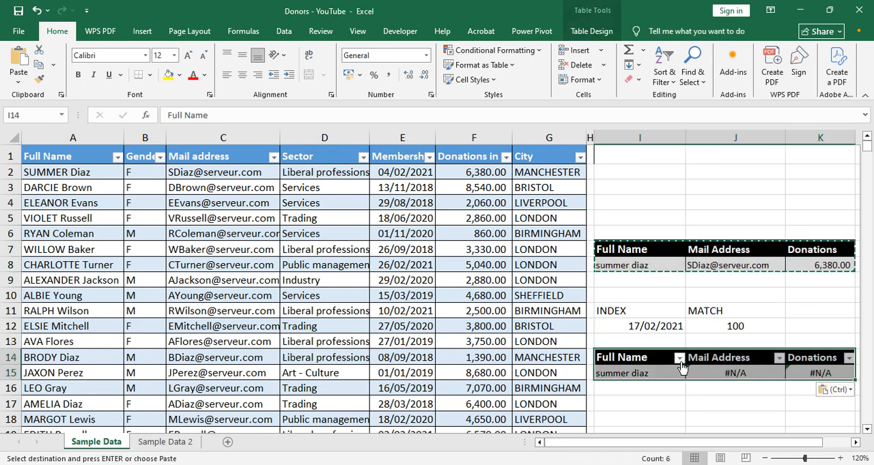
click(591, 30)
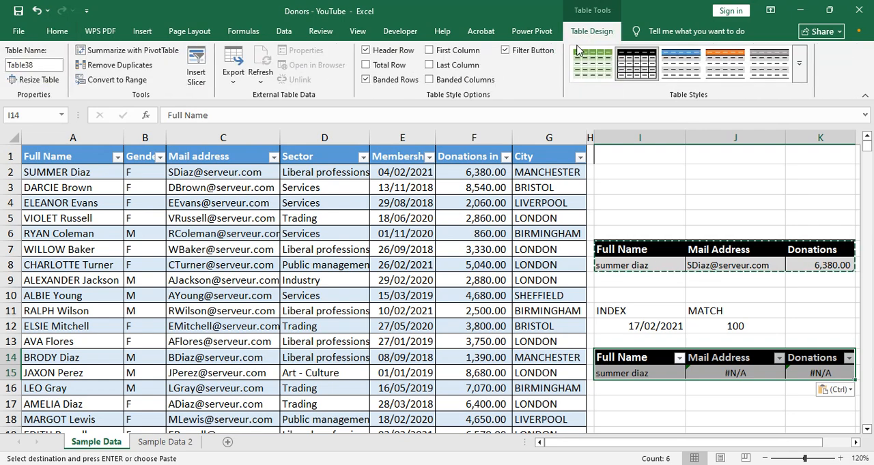
click(505, 52)
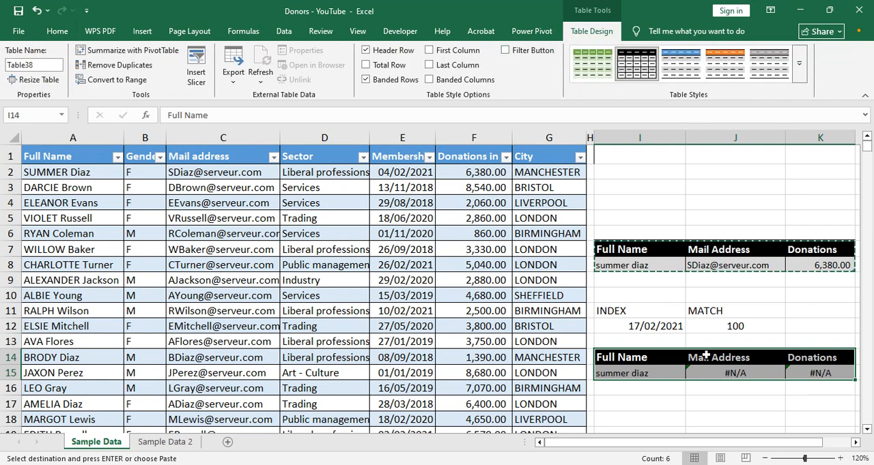
- Clear the copied formulas from the Mail Address cell J15 and the Donations cell K15
click(644, 375)
key(Right)
key(Delete)
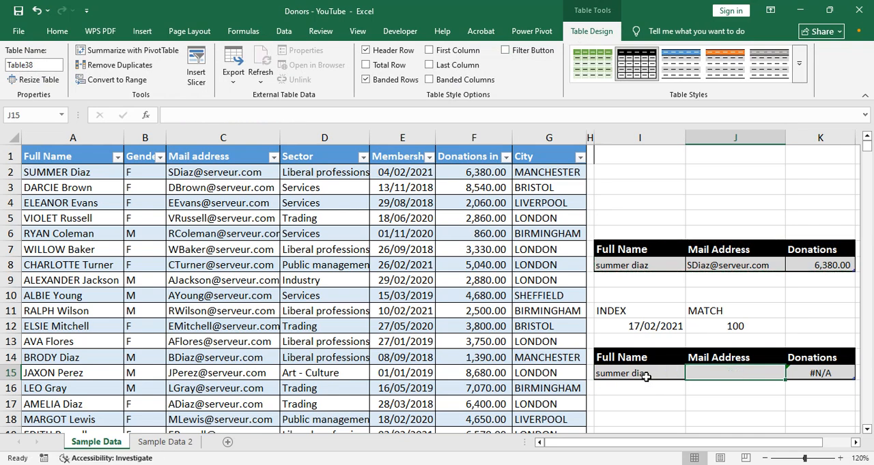
key(Right)
key(Delete)
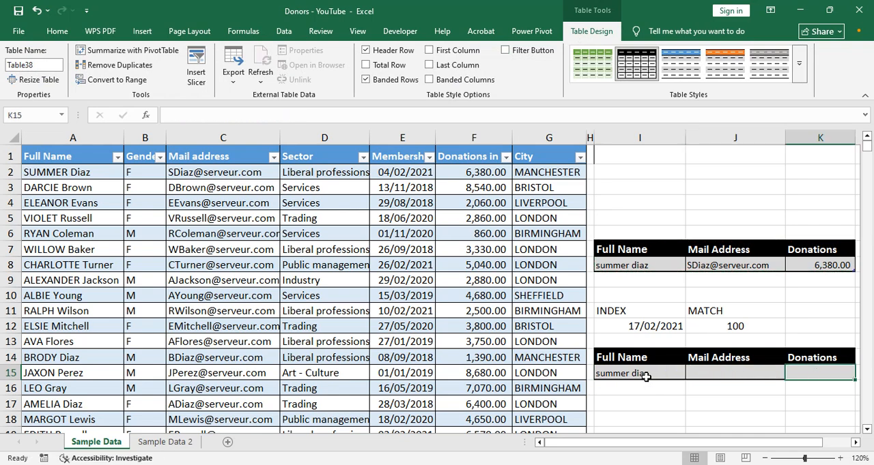
click(699, 400)
- Start a formula in Mail Address cell J15 with INDEX over A2:G1475 and a nested MATCH as its row number
click(714, 371)
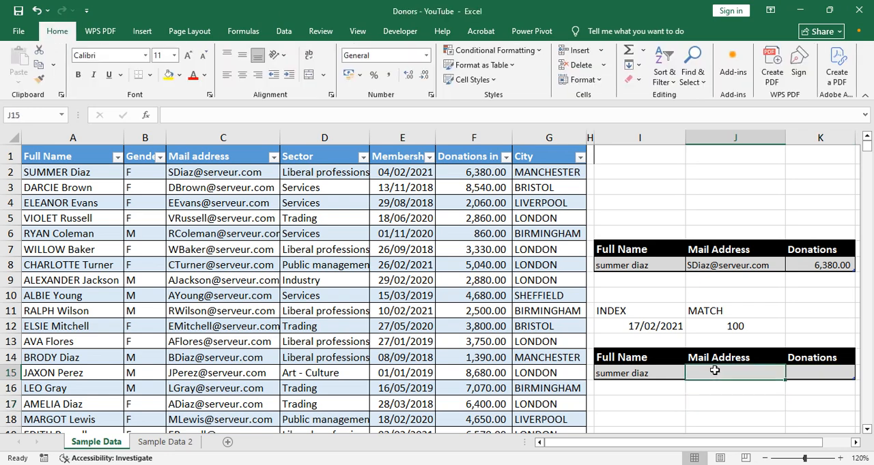
text(=)
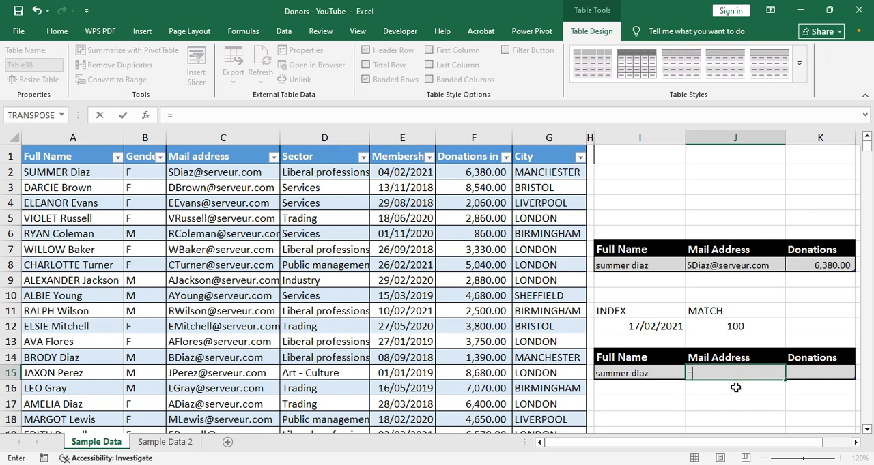
text(IN)
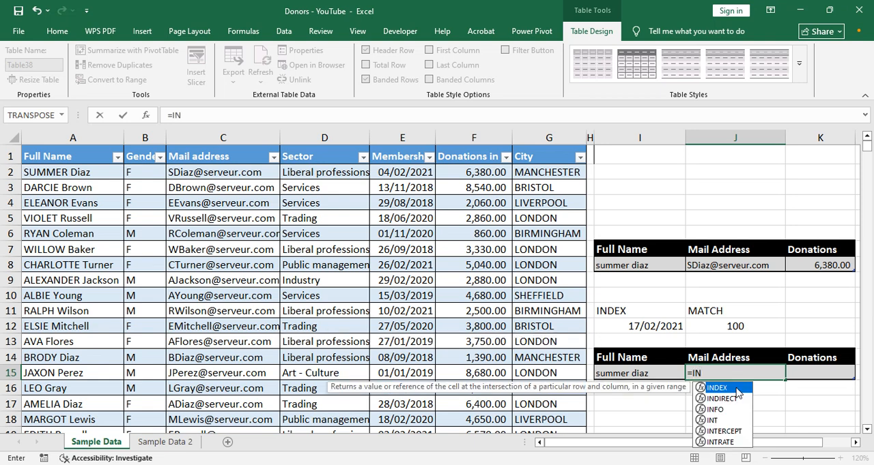
text(DEX()
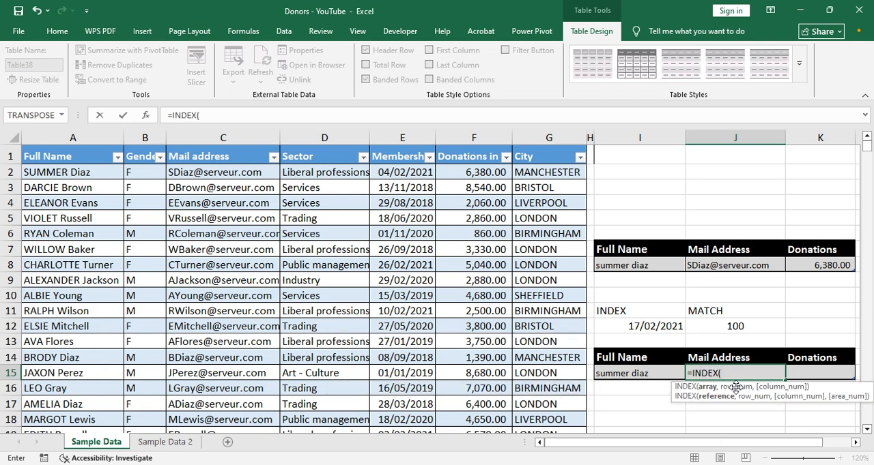
text(A2:G)
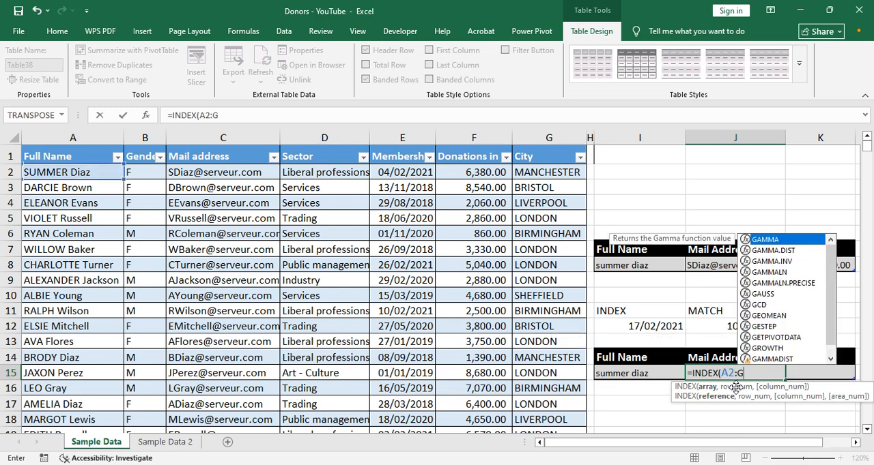
text(1475,)
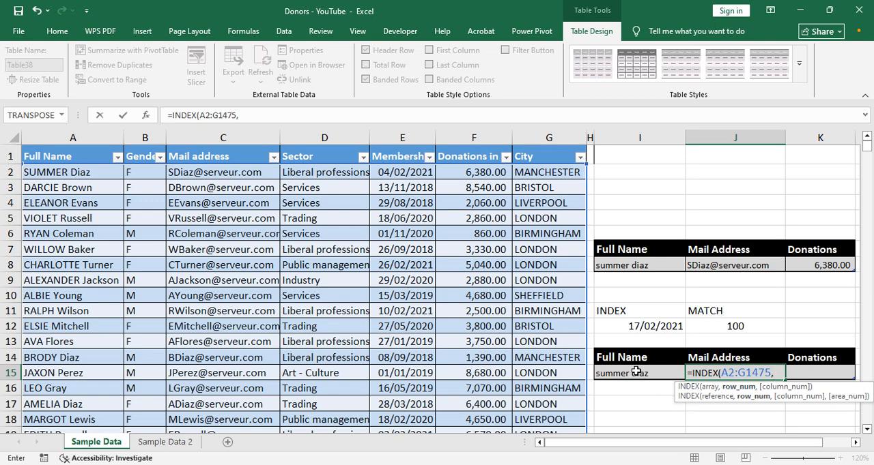
text(M)
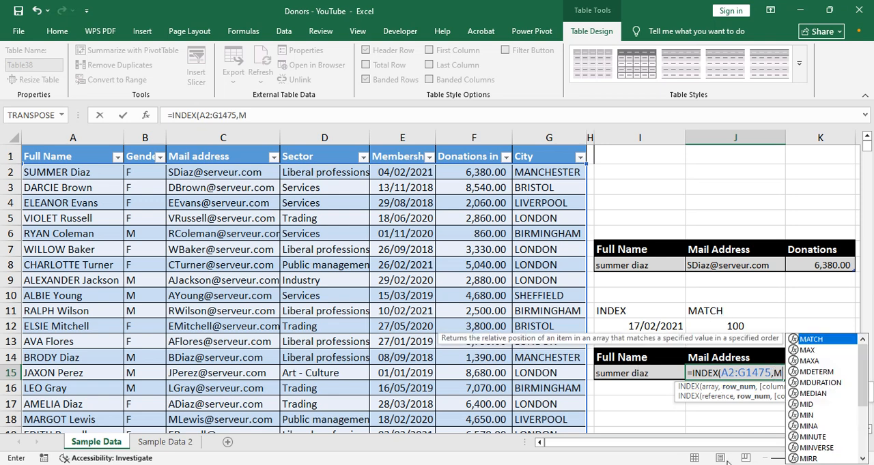
text(ATCH)
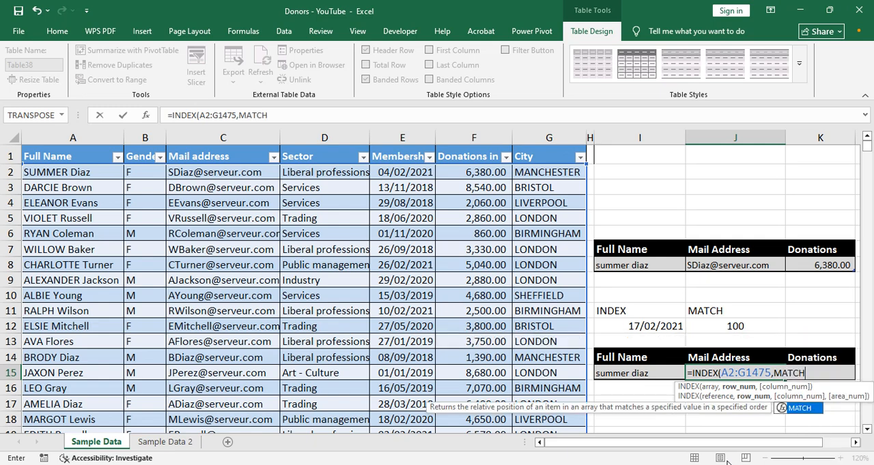
text(()
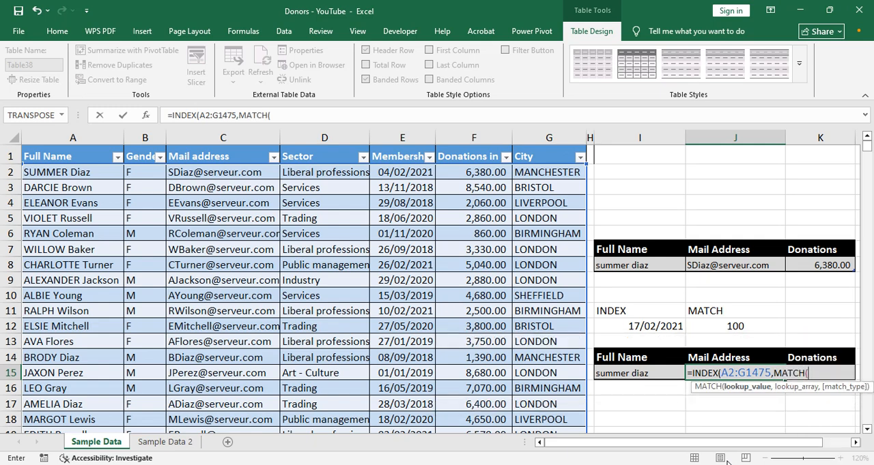
click(631, 373)
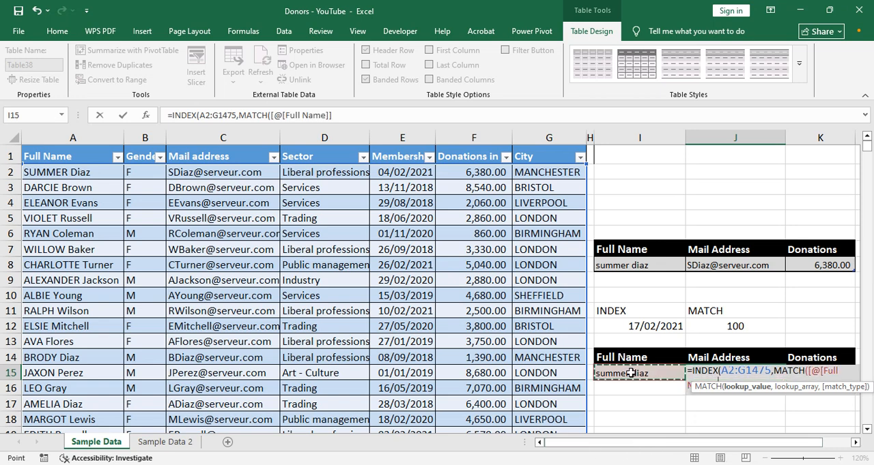
key(BackSpace)
key(BackSpace)
key(BackSpace)
key(BackSpace)
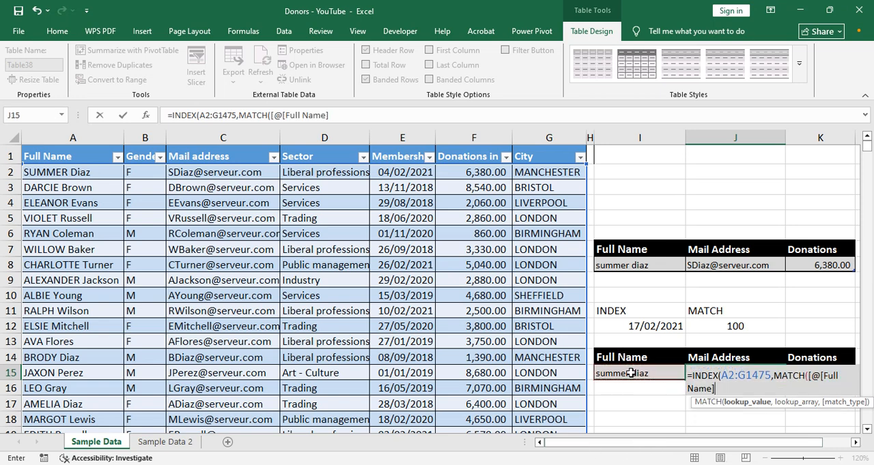
key(BackSpace)
key(BackSpace)
key(BackSpace)
key(BackSpace)
key(BackSpace)
key(BackSpace)
key(BackSpace)
key(BackSpace)
key(BackSpace)
key(BackSpace)
key(BackSpace)
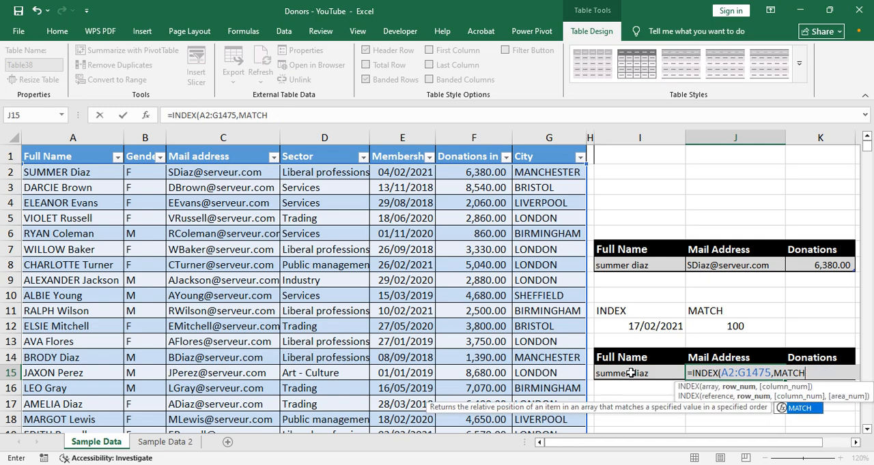
- Complete the nested MATCH with lookup value I15, lookup array A2:A1475 and match type 0 for an exact match
text((I)
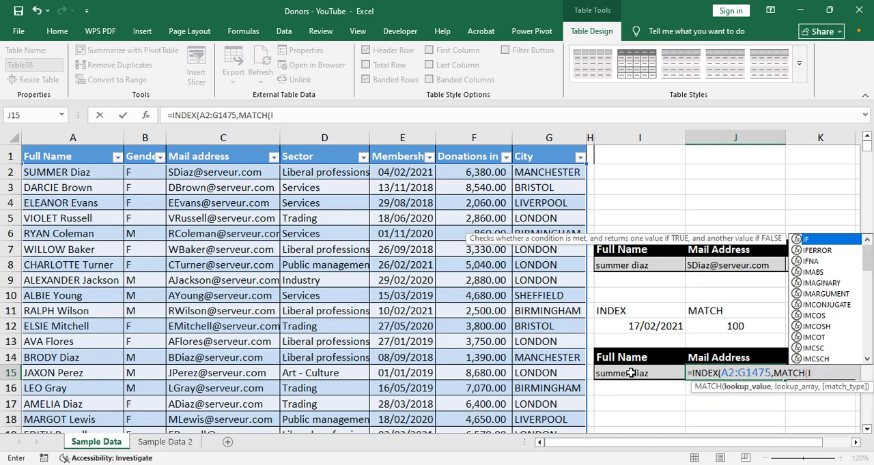
text(15)
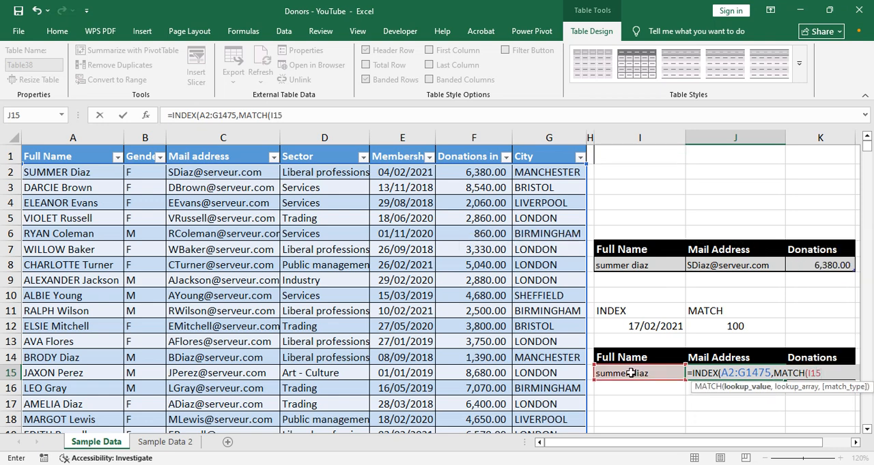
text(,A2)
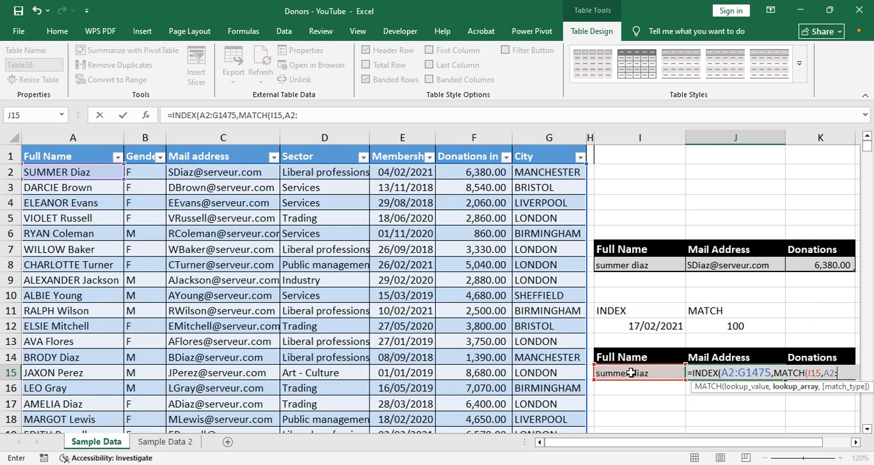
text(:A1475)
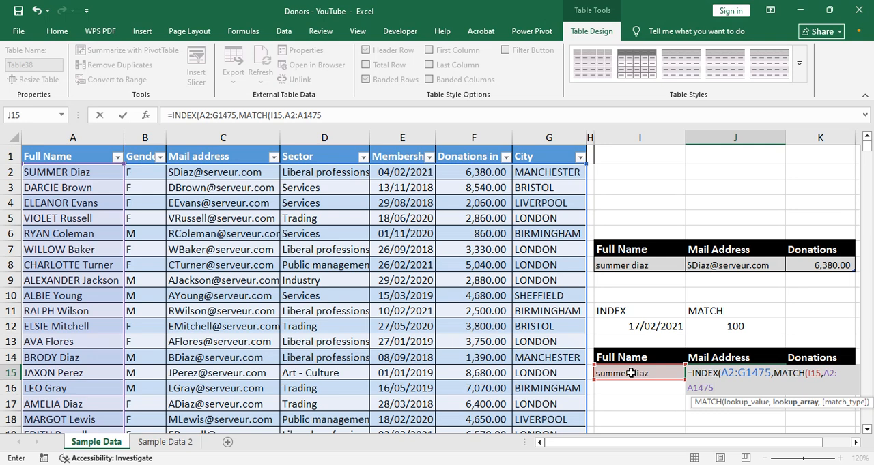
text(,)
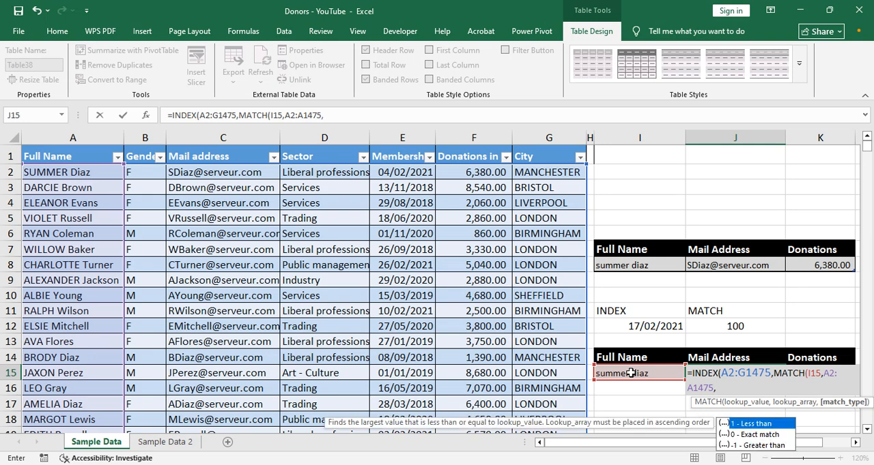
text(0)
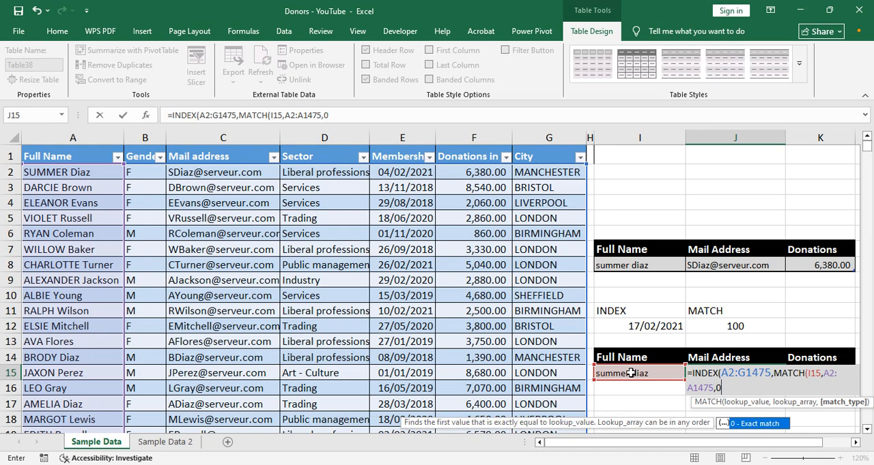
text(),)
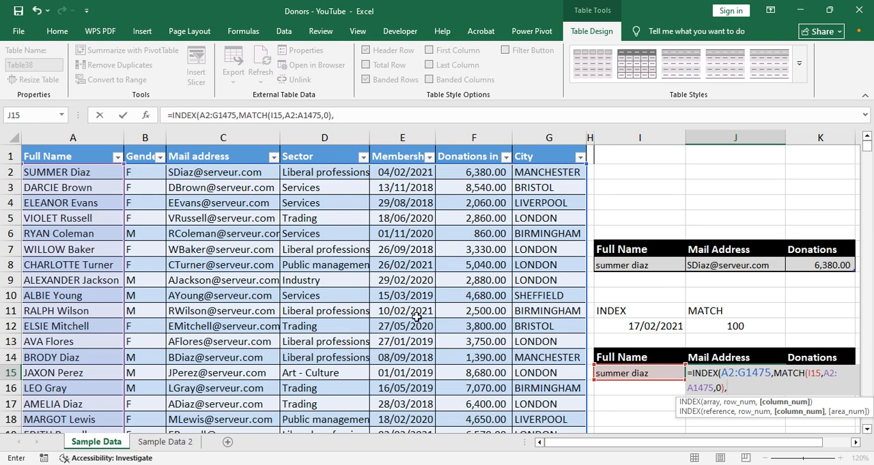
- Set the INDEX column number to 3 and enter the finished formula in J15
text(3))
key(ctrl+Return)
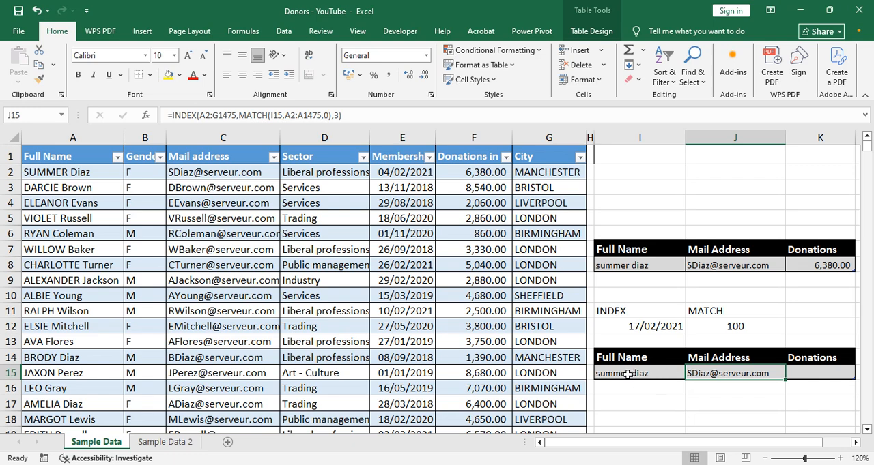
- Label the two lookup tables by entering INDEX MATCH in cell I13 and VLOOKUP in cell I6
click(627, 342)
text(INDEX MATCH)
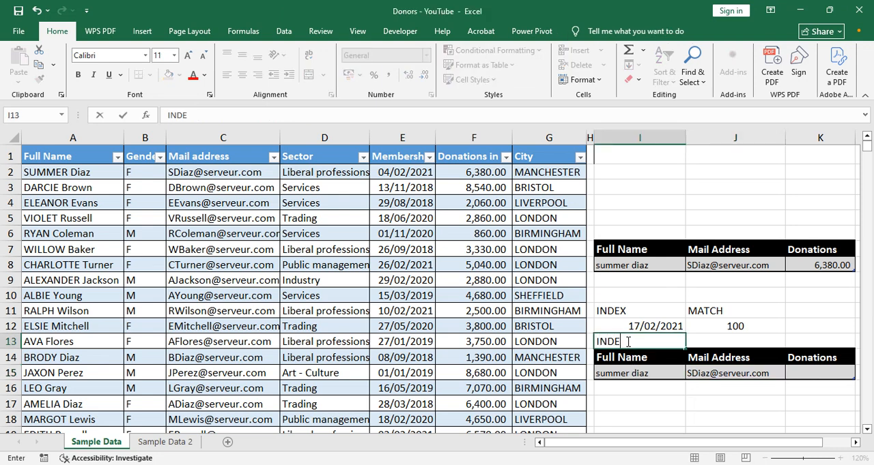
click(635, 234)
text(VLOOKU[)
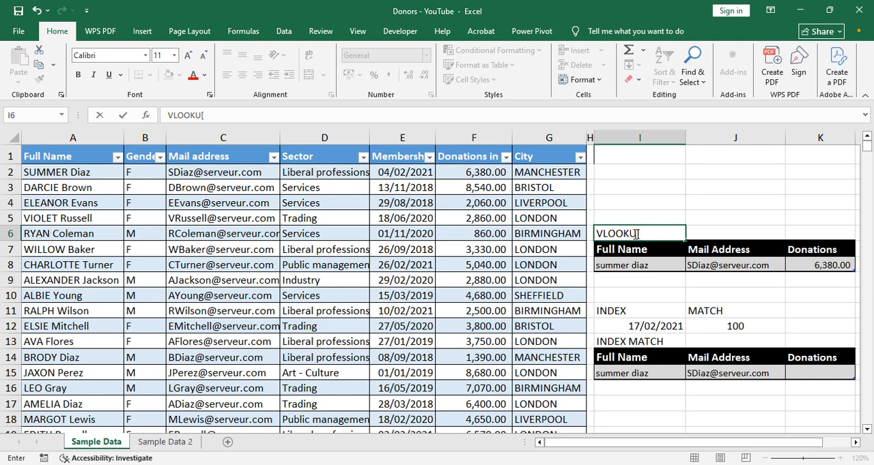
key(BackSpace)
text(P)
key(Return)
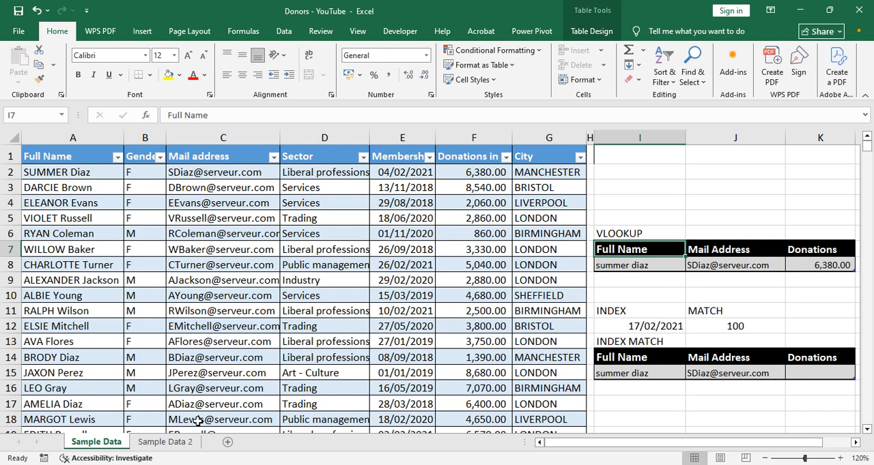
- Compare the HLOOKUP table on the Sample Data 2 sheet with the lookup tables on the Sample Data sheet
click(182, 442)
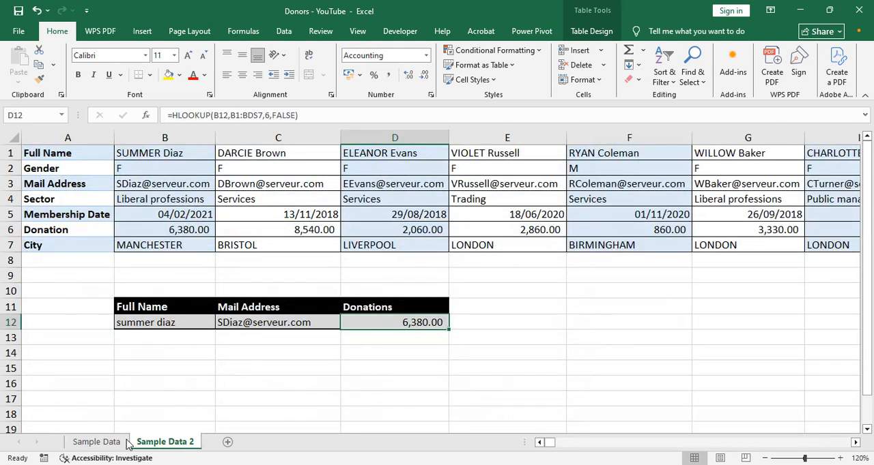
click(96, 442)
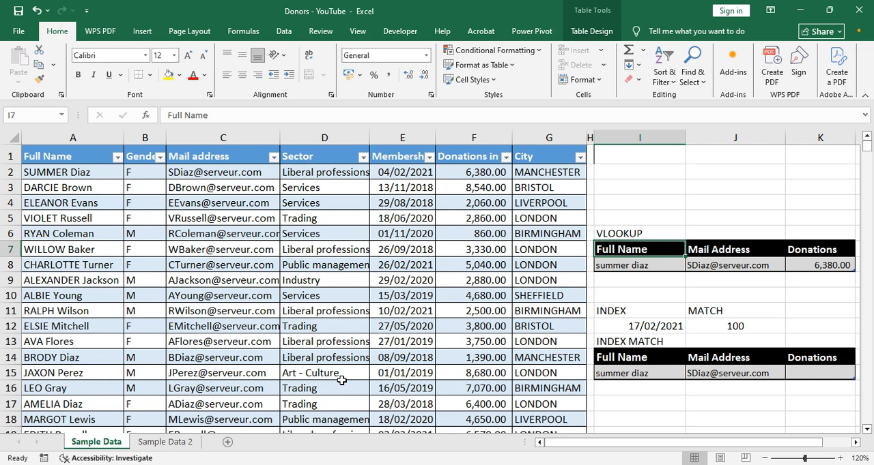
click(627, 277)
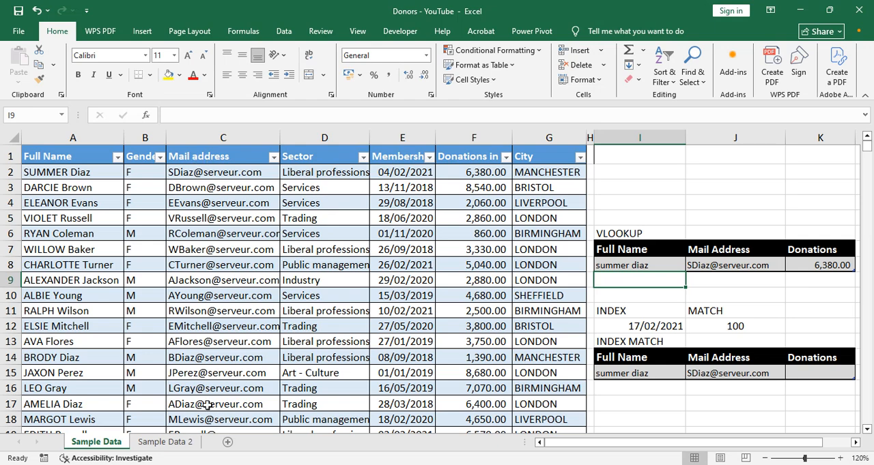
click(166, 445)
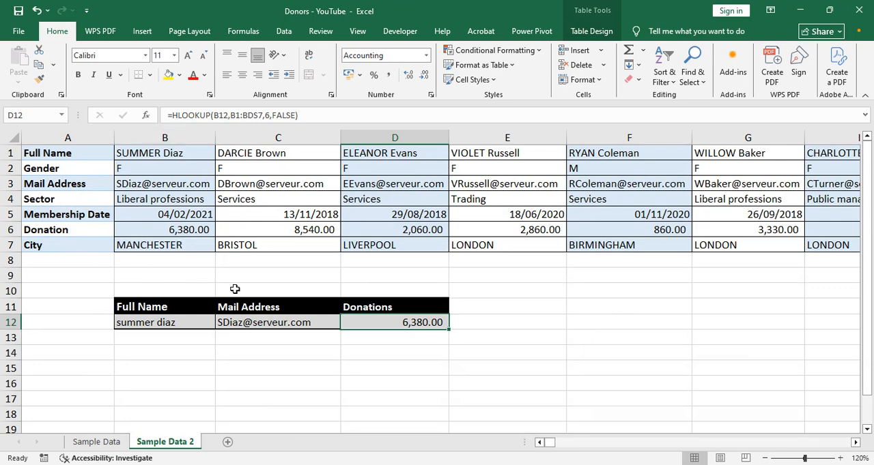
click(101, 445)
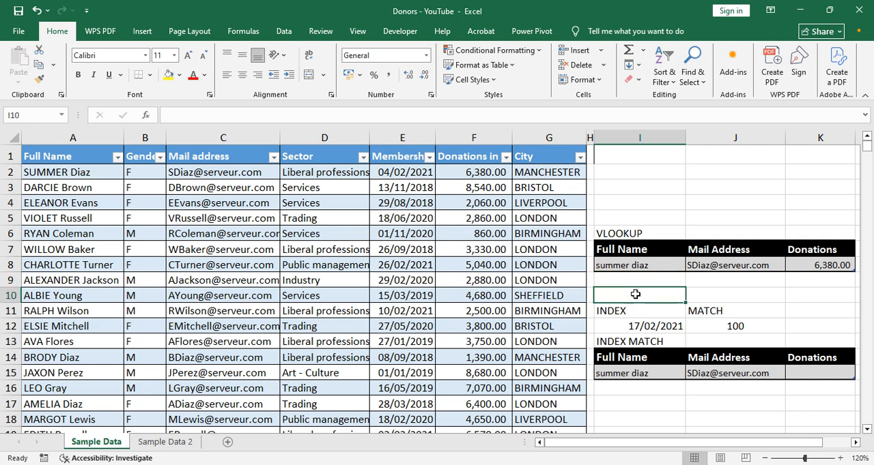
click(713, 282)
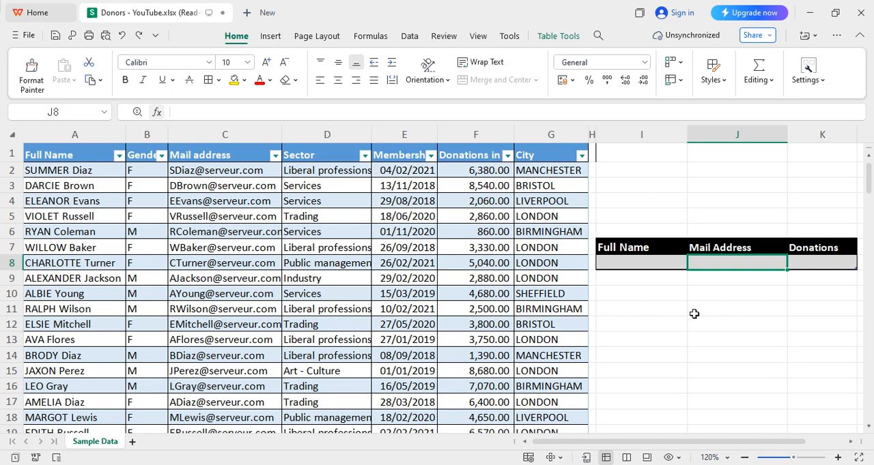
- In the WPS Office copy of the Donors - YouTube workbook, enter the donor's full name in cell I8
click(627, 262)
text(SUMMER DIAZ)
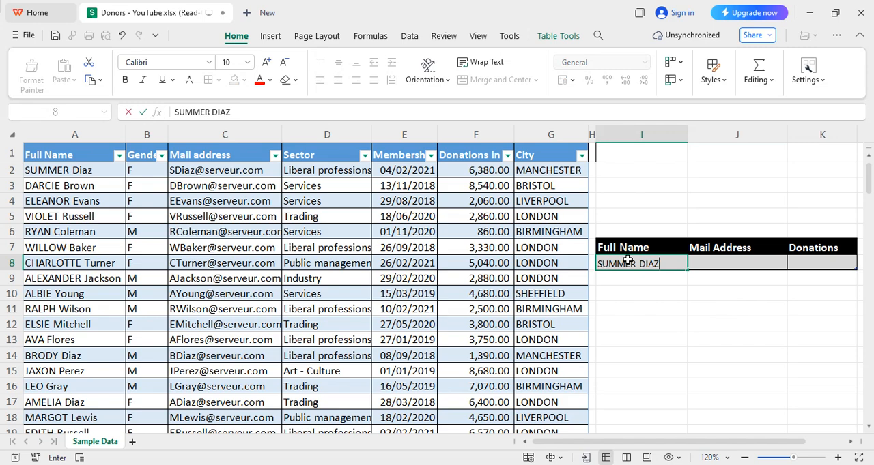
key(Tab)
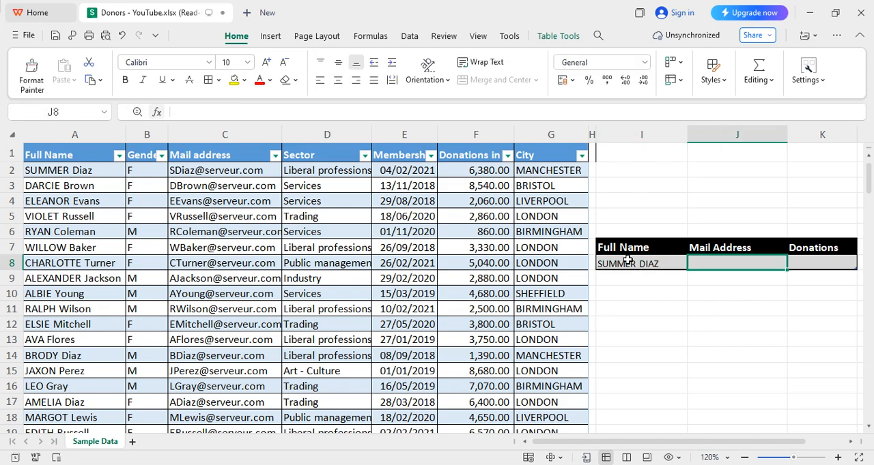
- Start an XLOOKUP formula in the Mail Address cell J8 with lookup value I8 and lookup array A2:A1475
text(=)
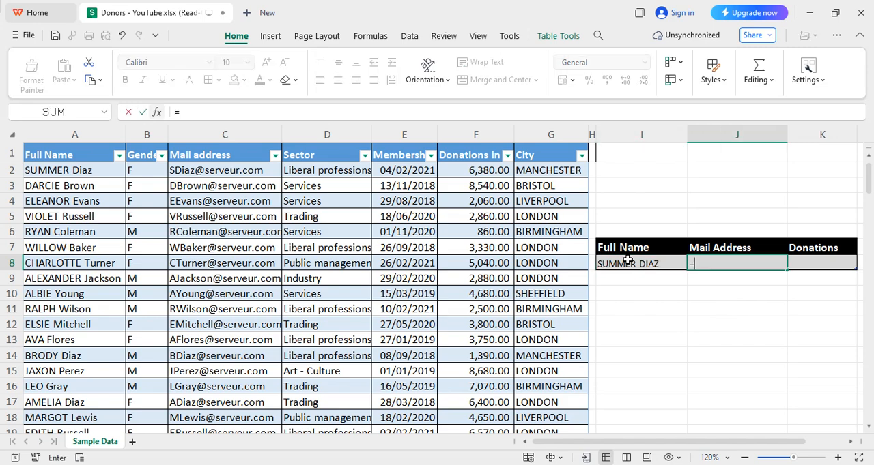
text(XL)
key(Tab)
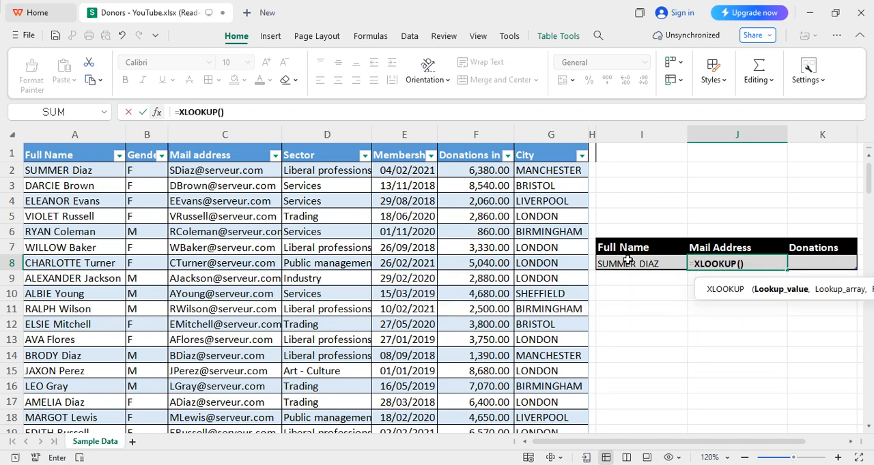
text(I8,)
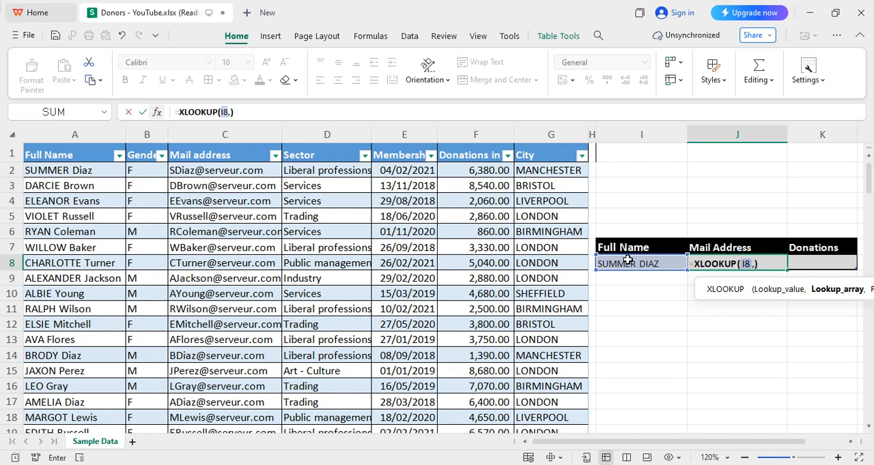
text(A2:A)
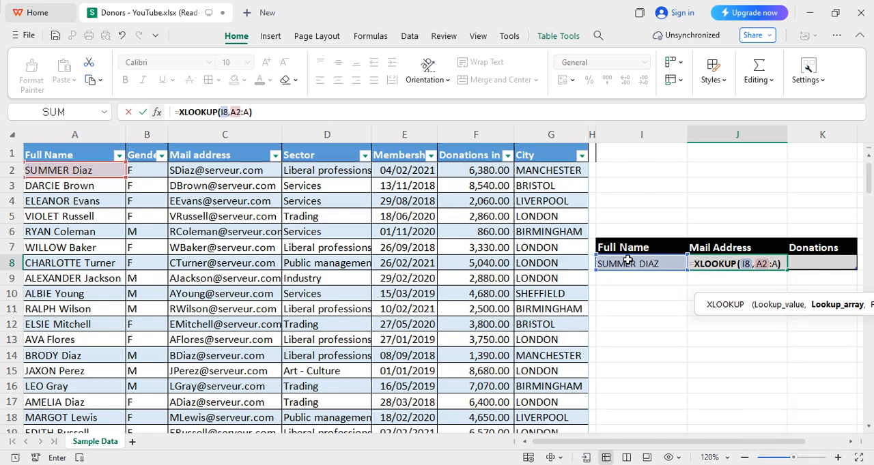
text(1475,)
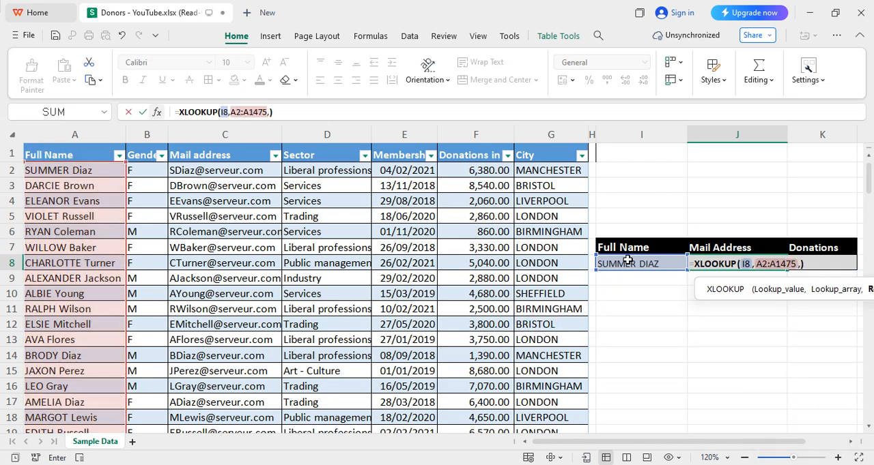
- Complete the J8 XLOOKUP with return array C2:C1475, an empty if_not_found argument and exact match mode 0
click(268, 113)
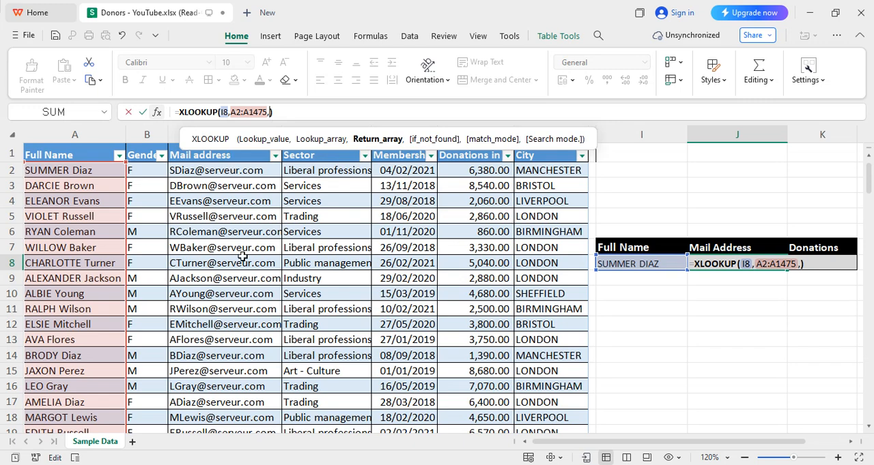
text(C2:C)
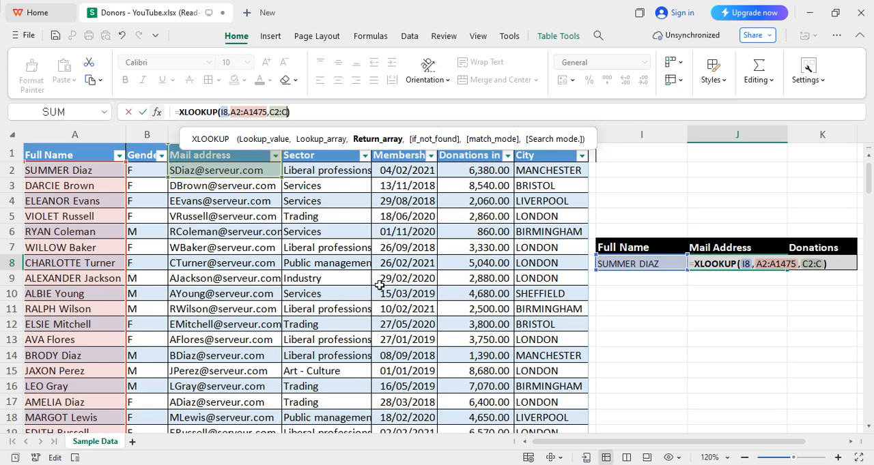
text(1475,)
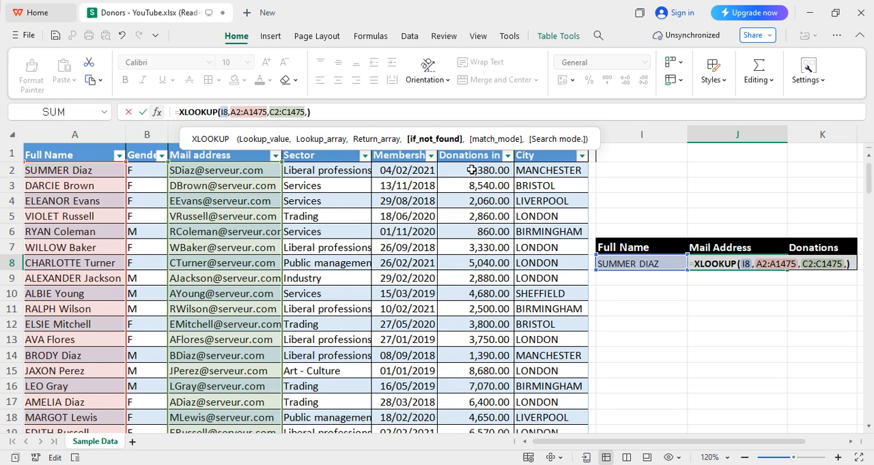
text(,)
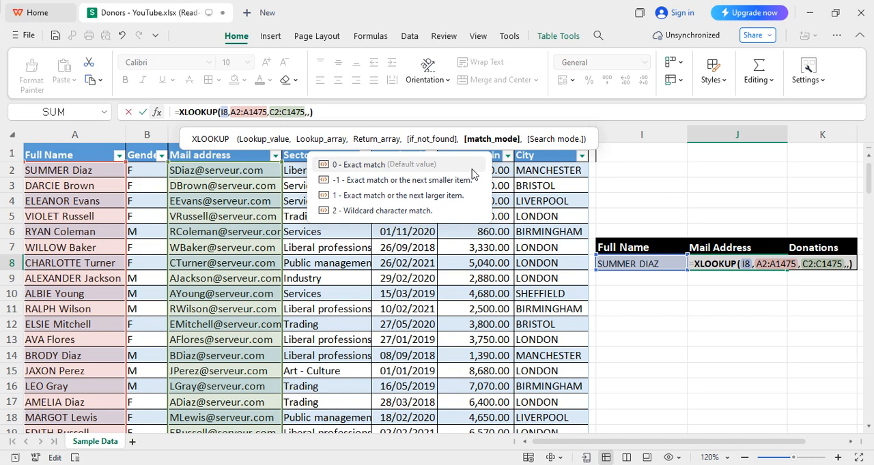
text(0)
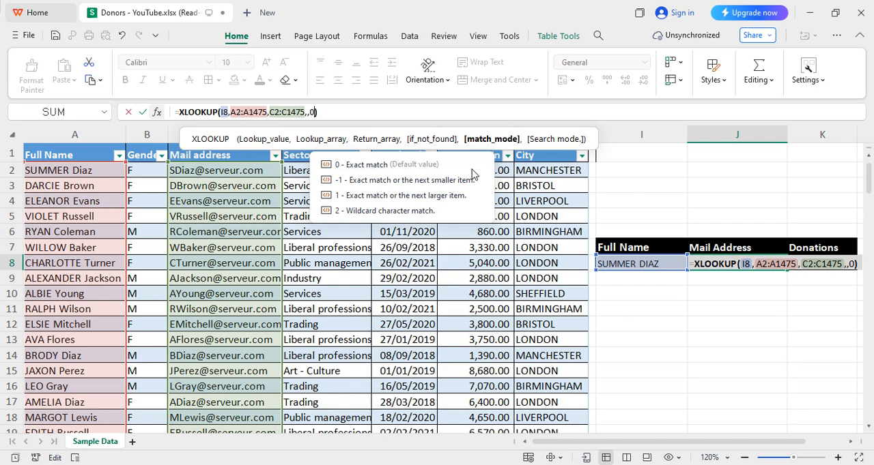
text(,)
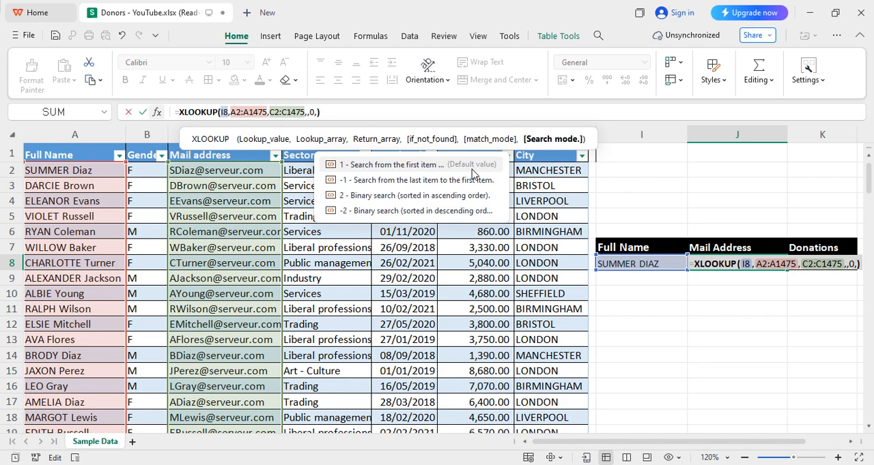
key(BackSpace)
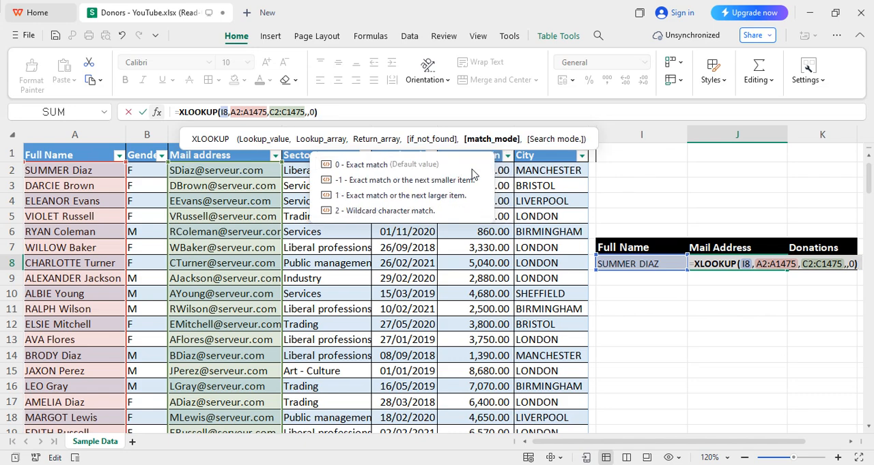
key(Return)
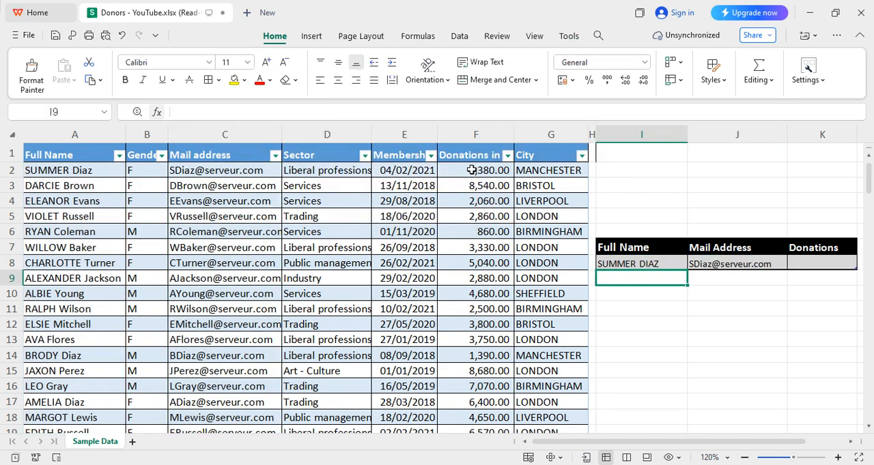
key(Up)
key(Right)
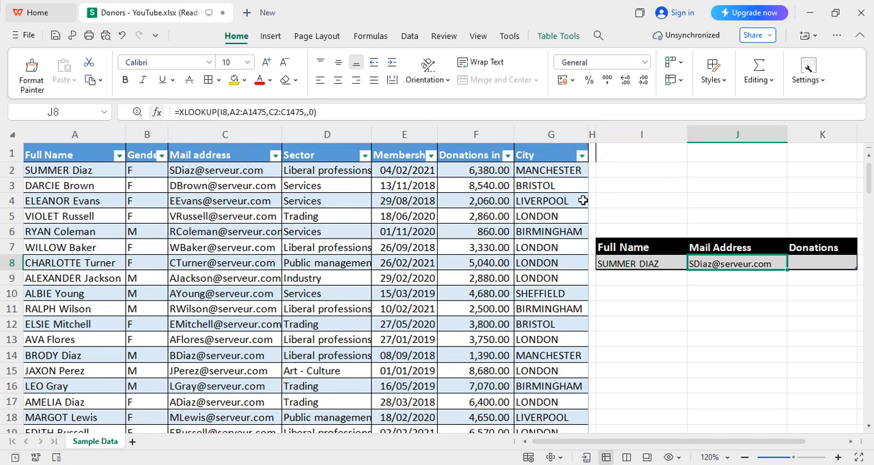
- Start an XLOOKUP formula in the Donations cell K8 with lookup value I8 and lookup array A2:A1475
click(803, 268)
text(=)
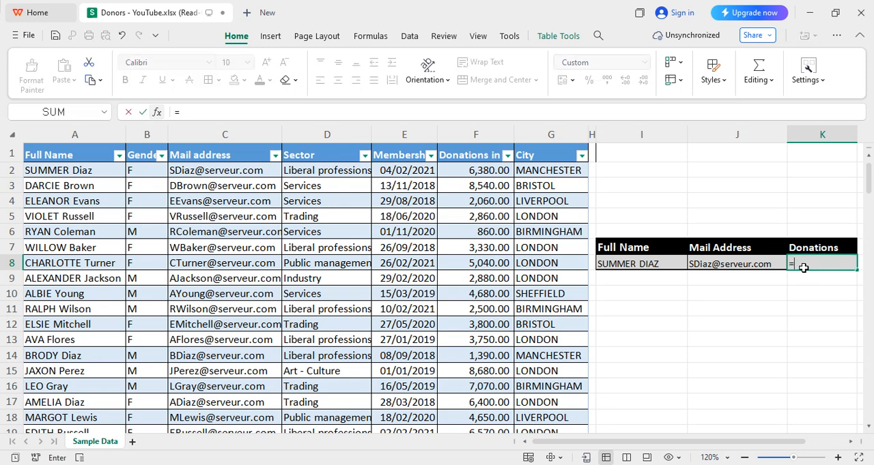
text(XLO)
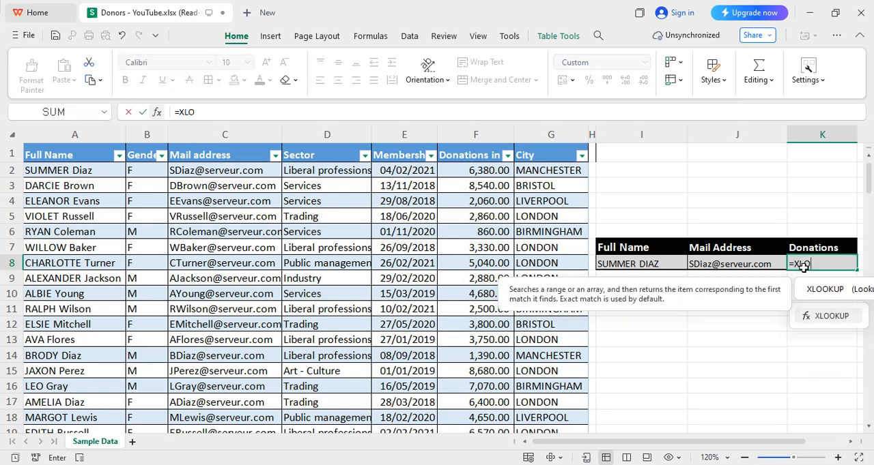
key(Tab)
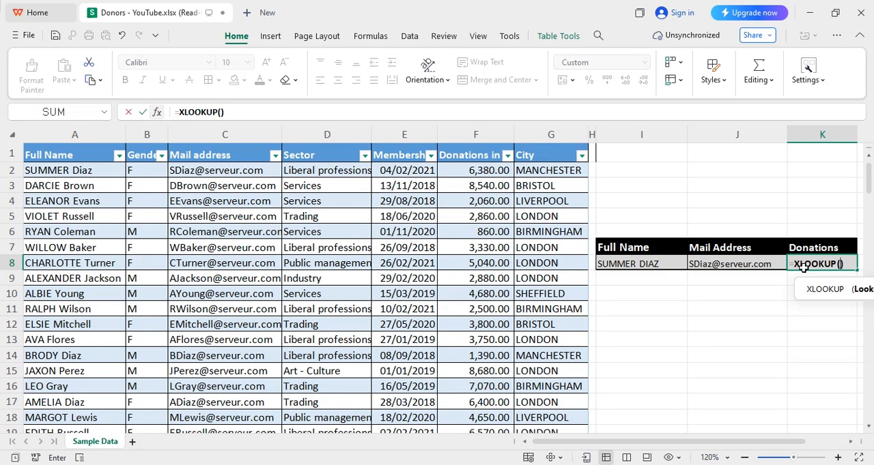
click(220, 112)
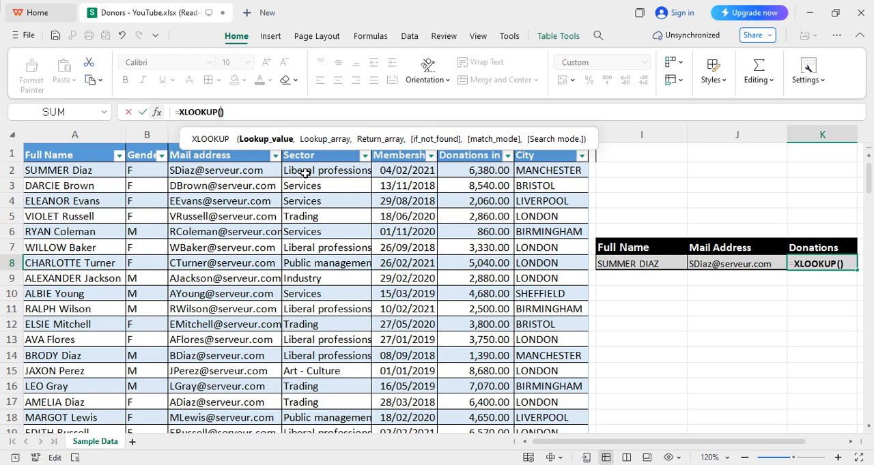
text(I8,)
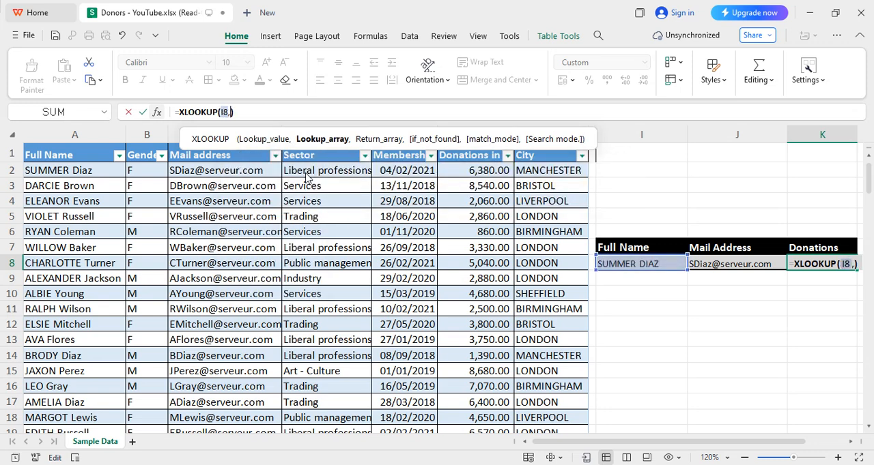
text(A2)
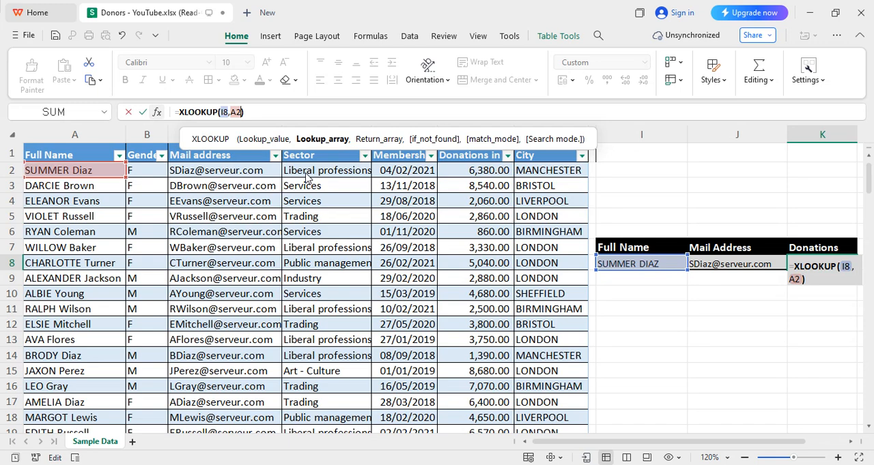
text(:)
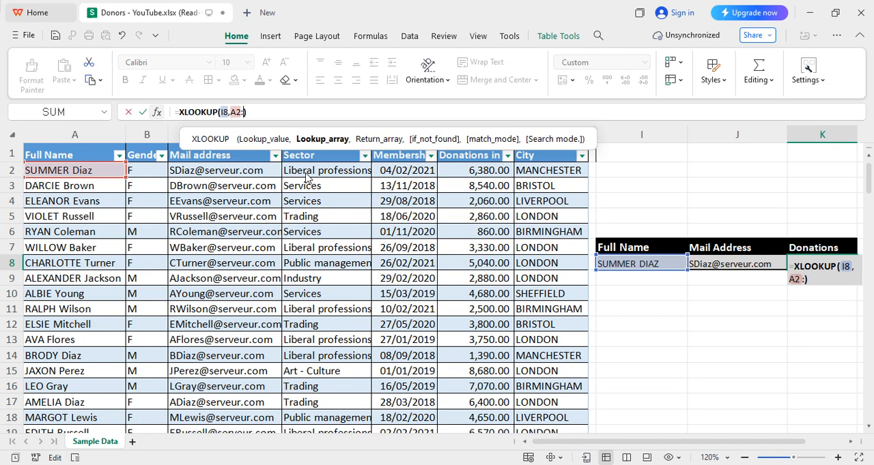
text(A1475,)
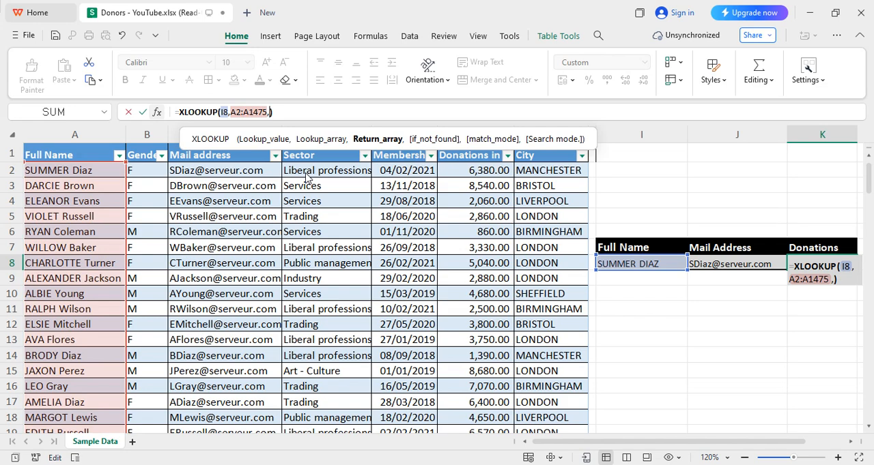
- Complete the K8 XLOOKUP with return array F2:F1475, an empty if_not_found argument and exact match mode 0
text(F2:F)
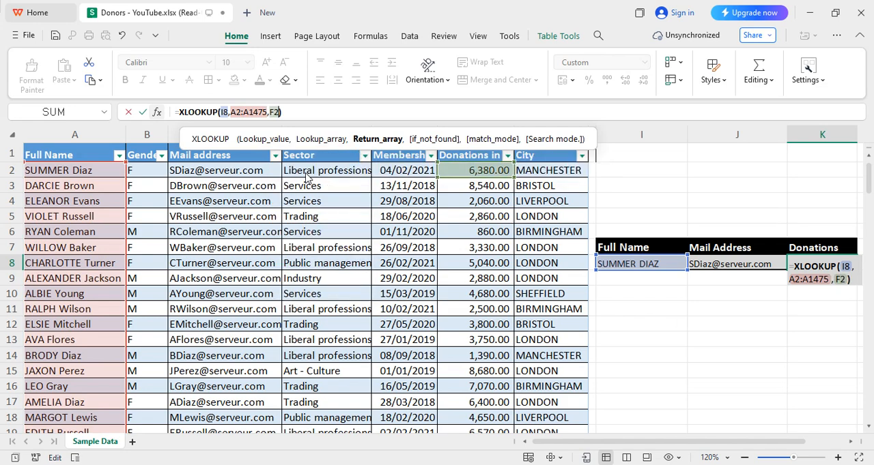
text(1475))
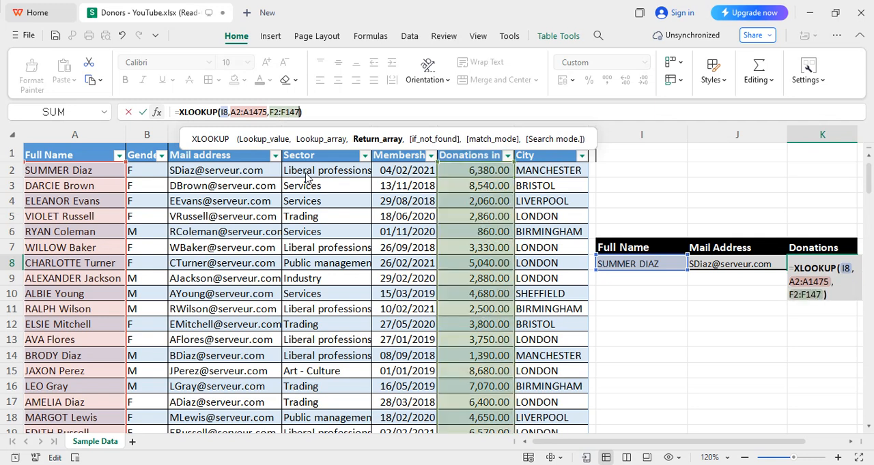
text(,)
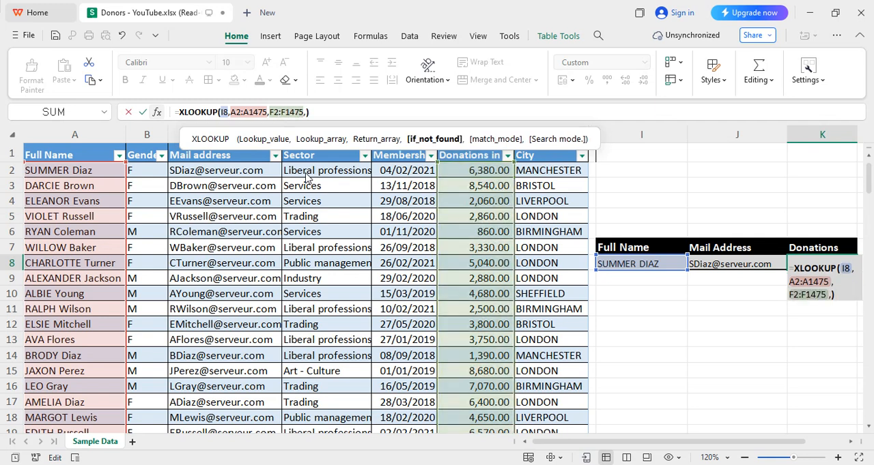
text(,)
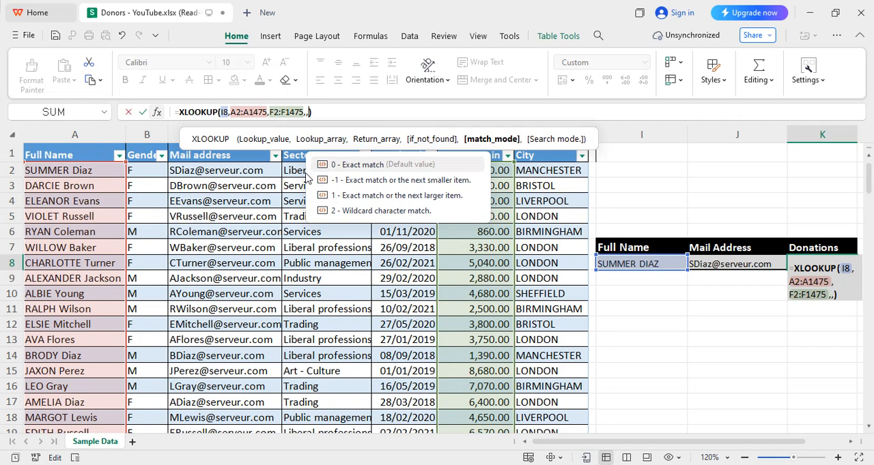
text(0)
key(Return)
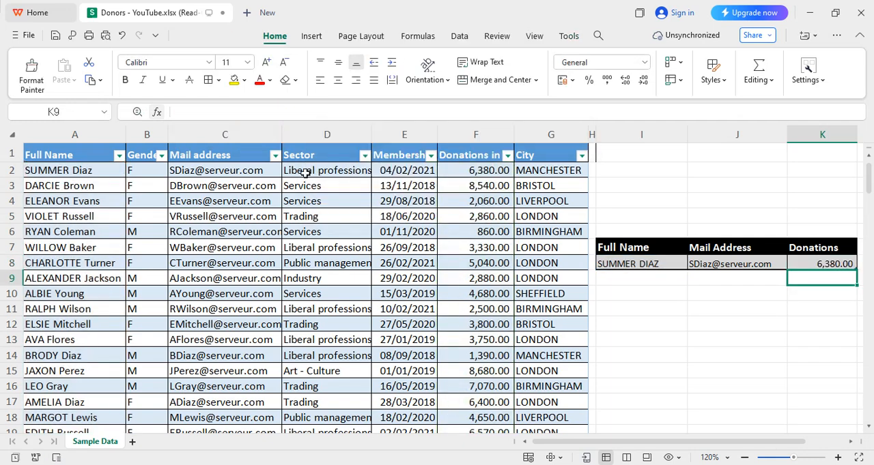
key(Up)
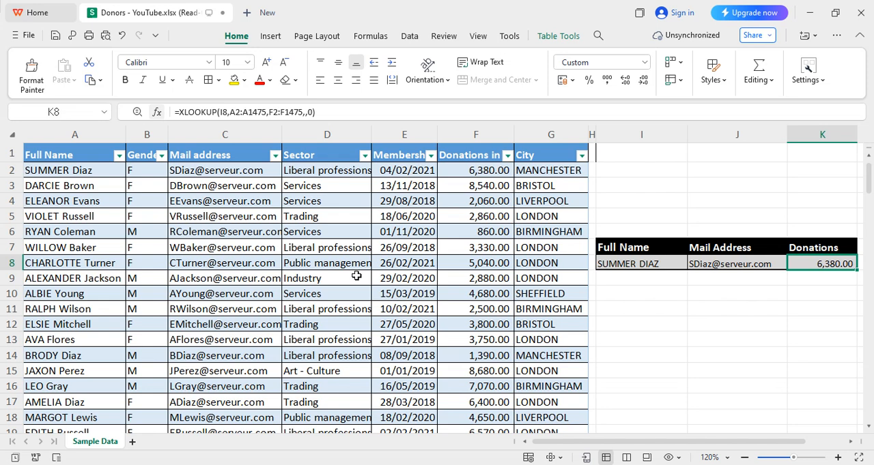
- Insert a column between Mail address and Sector and copy the full names from A2:A1475 into it, starting at D2
right_click(316, 130)
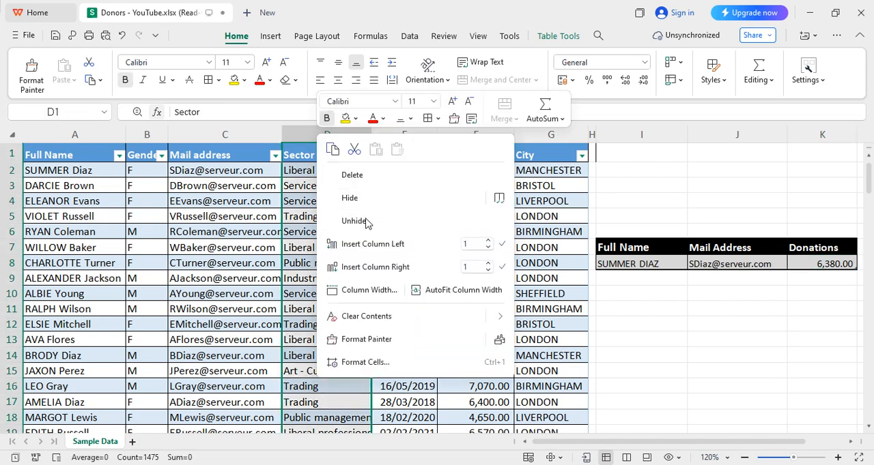
click(364, 247)
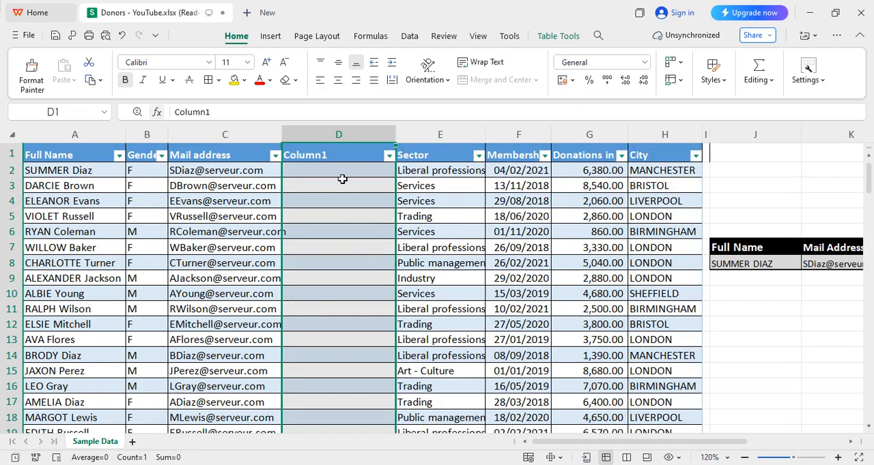
click(81, 169)
key(ctrl+shift+Down)
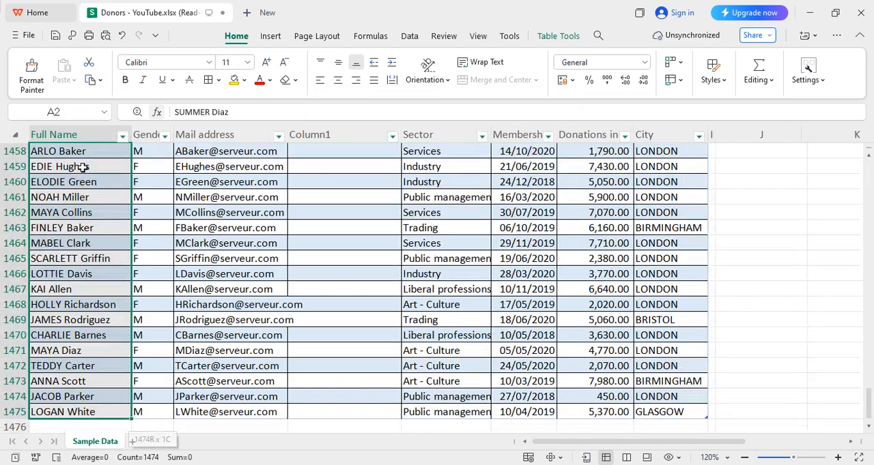
key(ctrl+c)
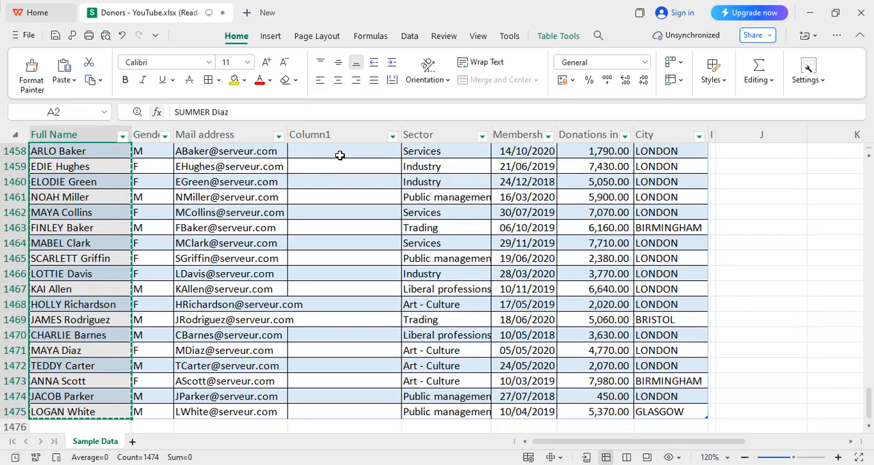
key(ctrl+Home)
key(Down)
key(Right)
key(Right)
key(Right)
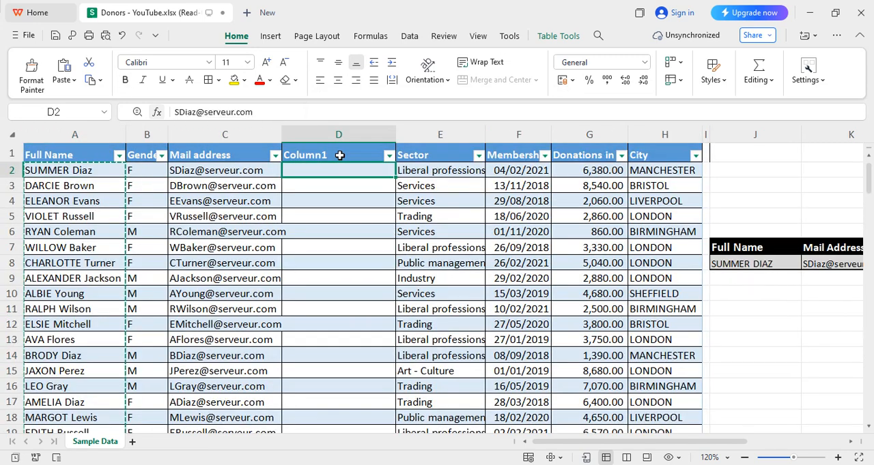
key(ctrl+v)
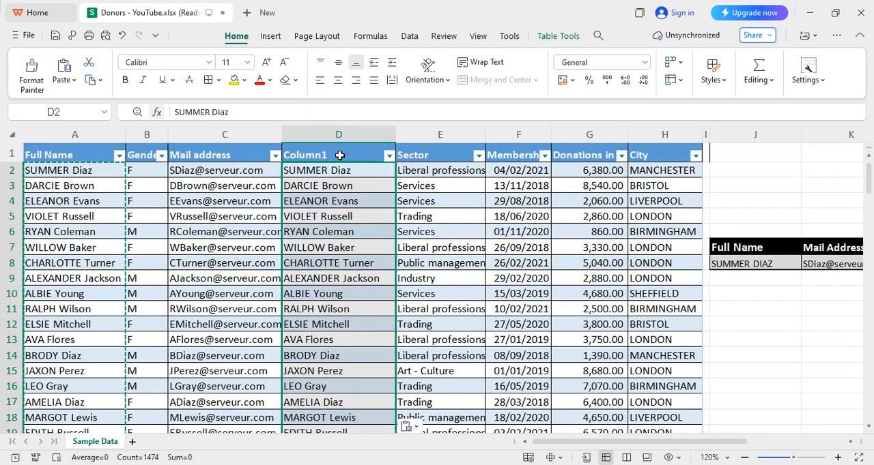
- Delete the original Full Name column A from the donor table
right_click(92, 130)
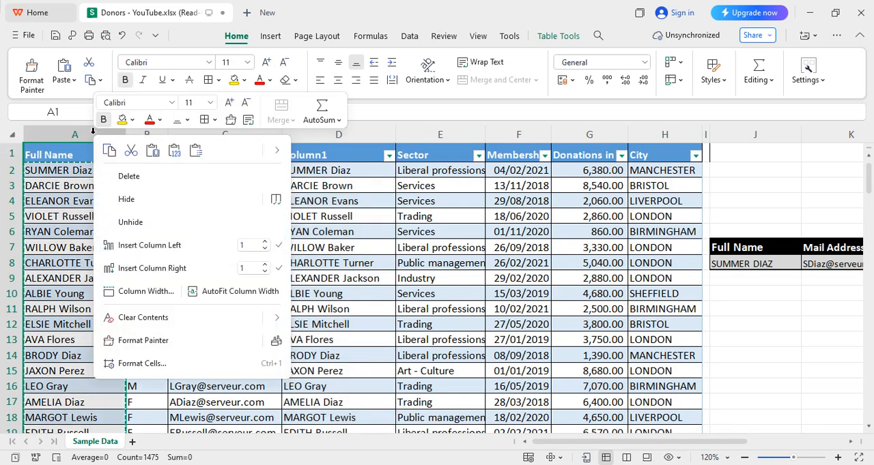
click(157, 179)
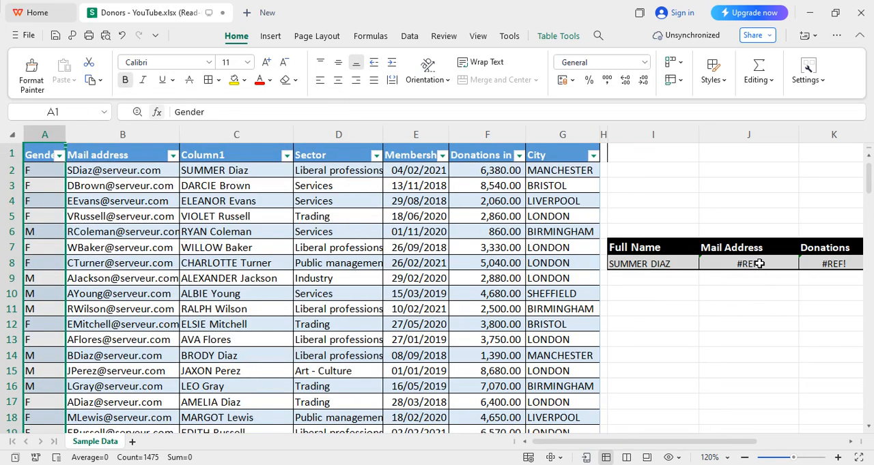
click(732, 306)
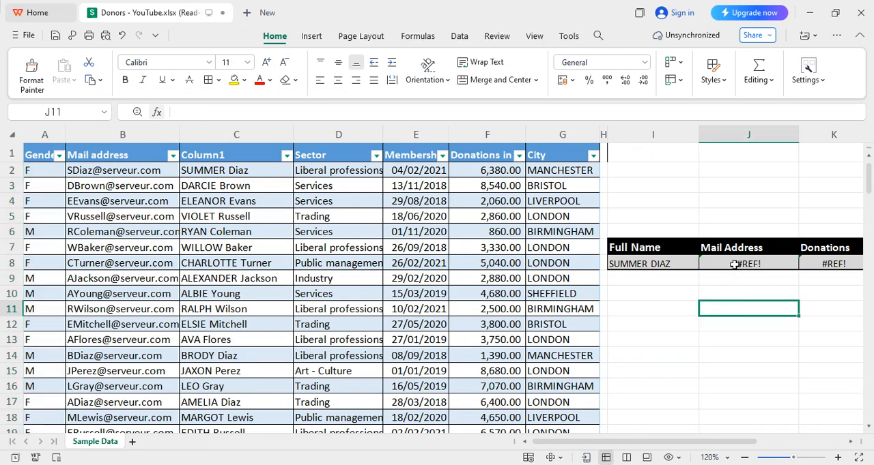
- Clear the arguments after I8 in the J8 XLOOKUP formula and enter C2:C1475 as the lookup array
click(734, 264)
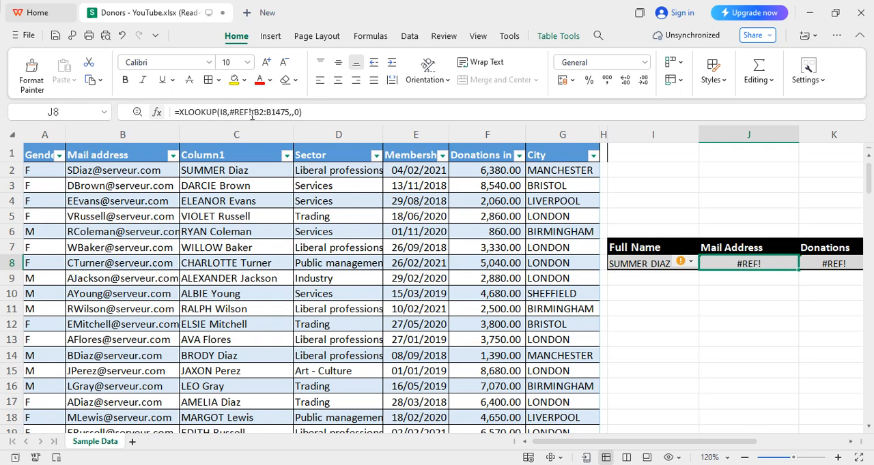
click(313, 112)
key(BackSpace)
key(BackSpace)
key(BackSpace)
key(BackSpace)
key(BackSpace)
key(BackSpace)
key(BackSpace)
key(BackSpace)
key(BackSpace)
key(BackSpace)
key(BackSpace)
key(BackSpace)
key(BackSpace)
key(BackSpace)
key(BackSpace)
key(BackSpace)
key(BackSpace)
key(BackSpace)
key(BackSpace)
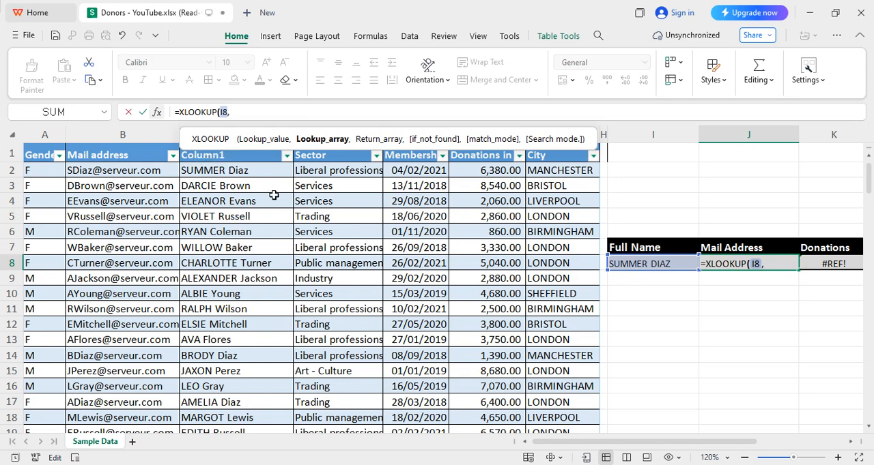
text(C2:)
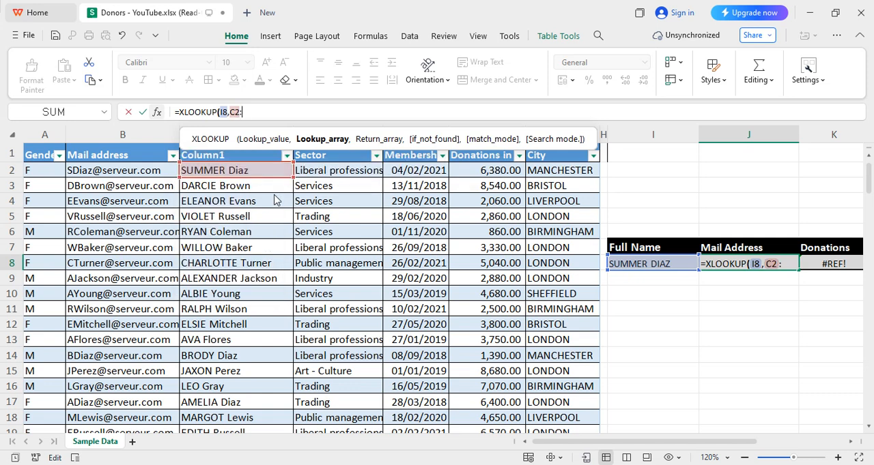
text(C1475,)
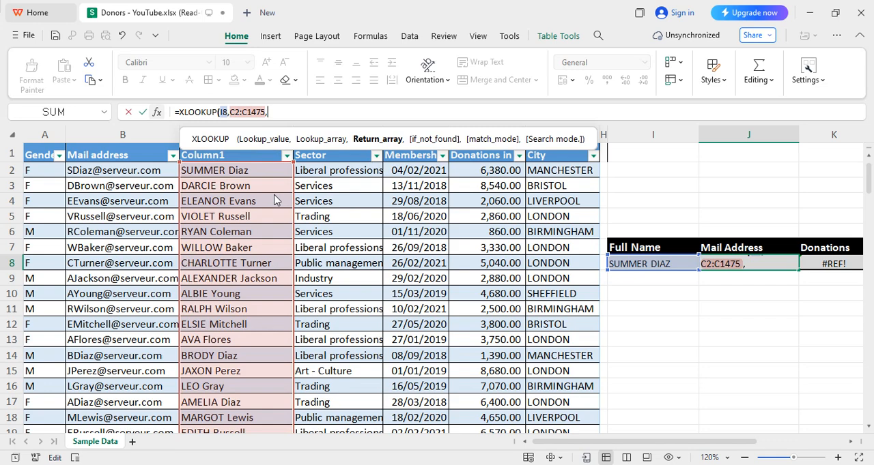
text(B2)
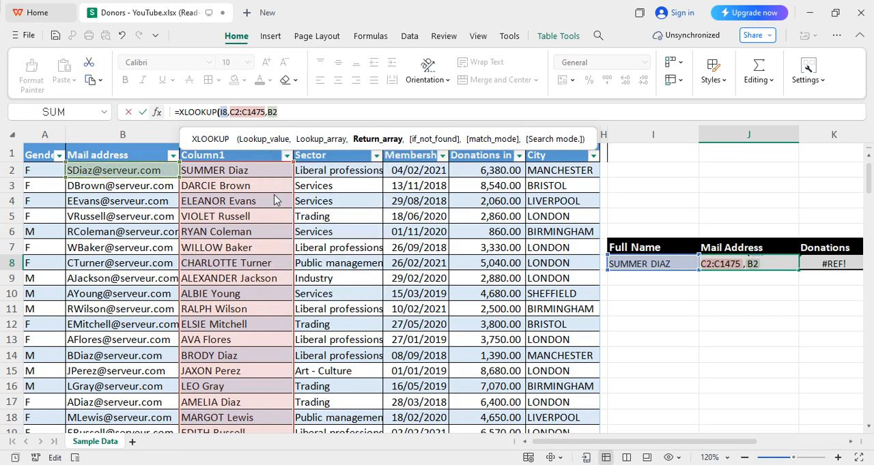
text(:B1)
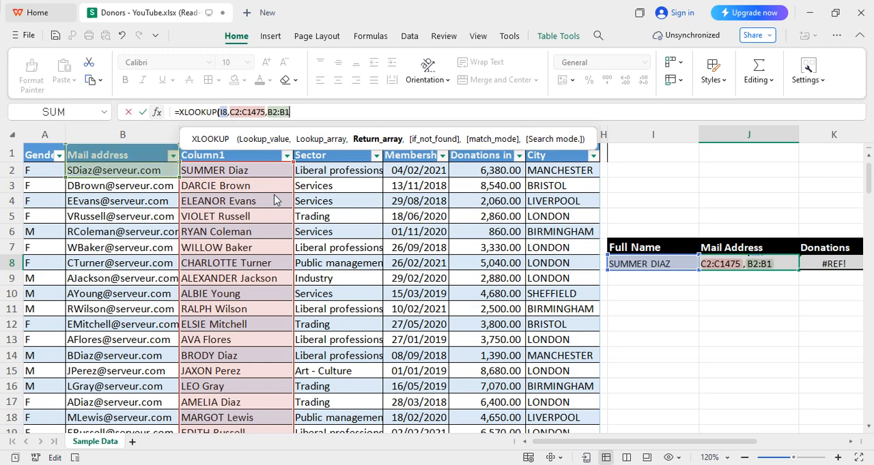
text(475,)
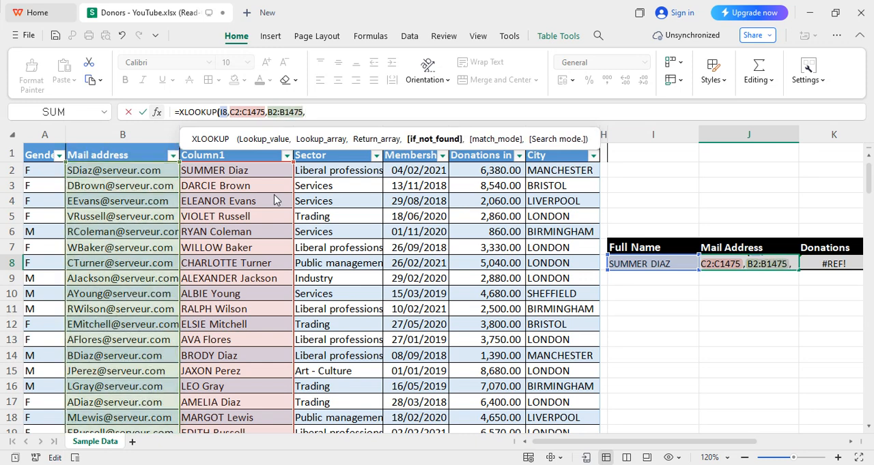
text(,)
text(0))
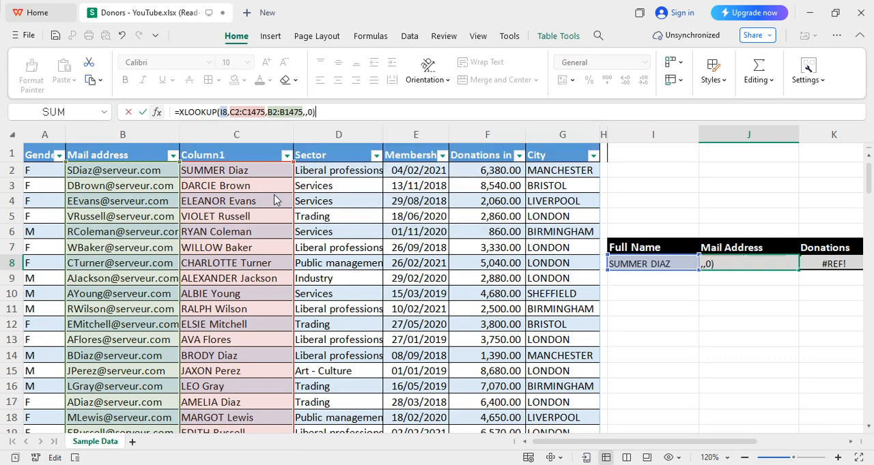
- Complete the J8 XLOOKUP with return array B2:B1475, an empty if_not_found argument and exact match mode 0
key(Return)
key(Up)
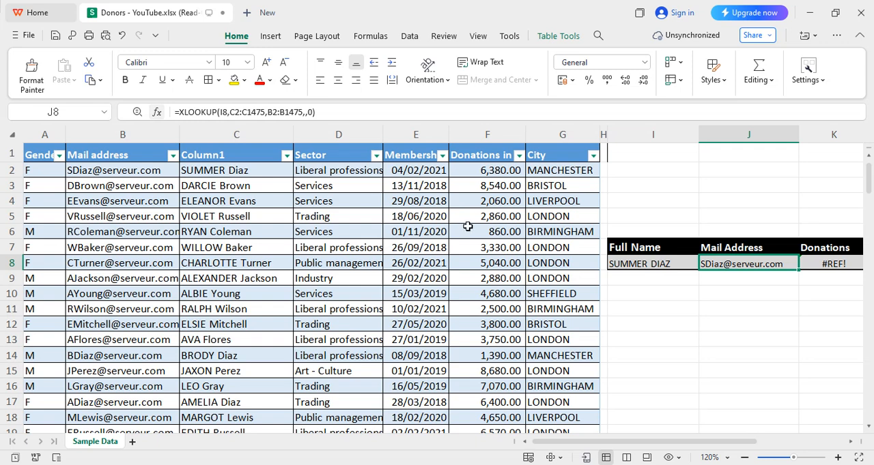
- Replace the broken lookup array reference in the Donations cell K8's XLOOKUP with C2:C1475
click(817, 265)
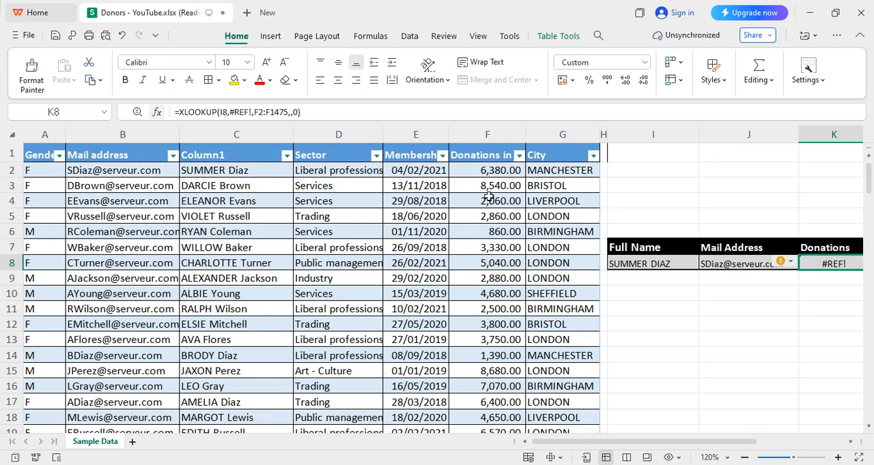
double_click(247, 112)
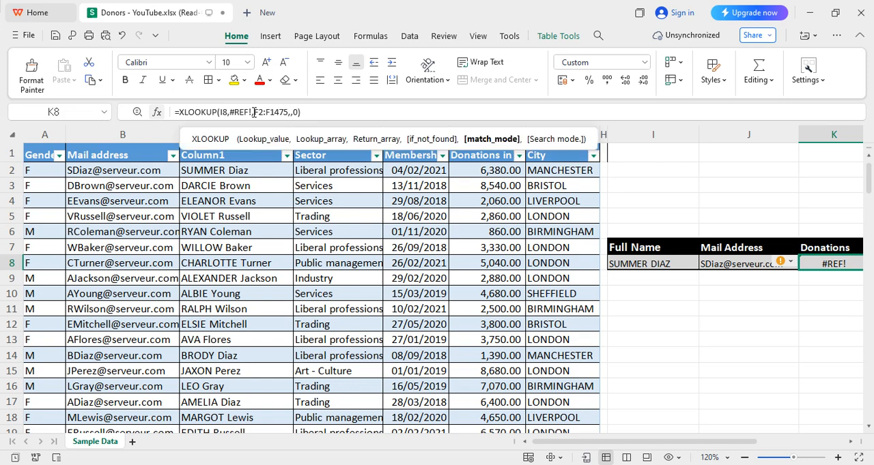
key(BackSpace)
key(Left)
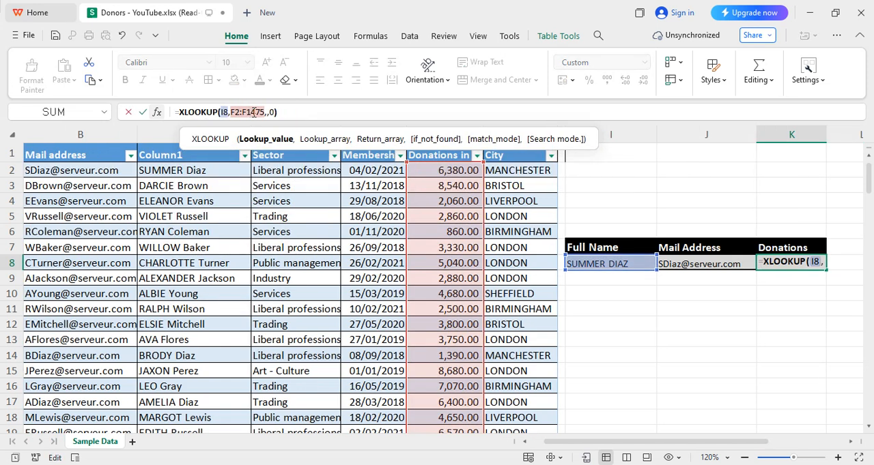
key(Right)
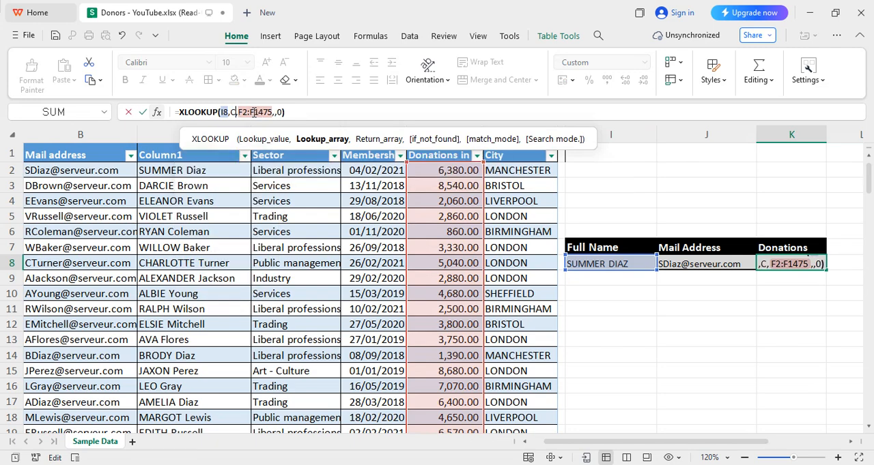
text(C2:C1475)
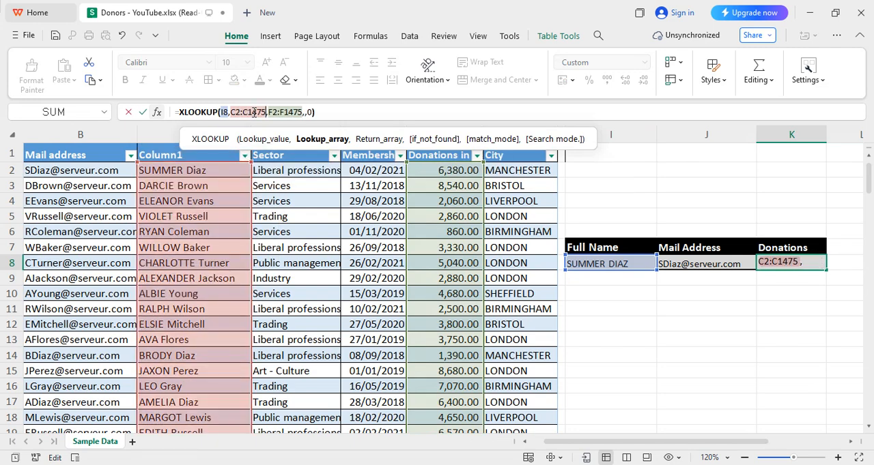
key(Return)
key(Up)
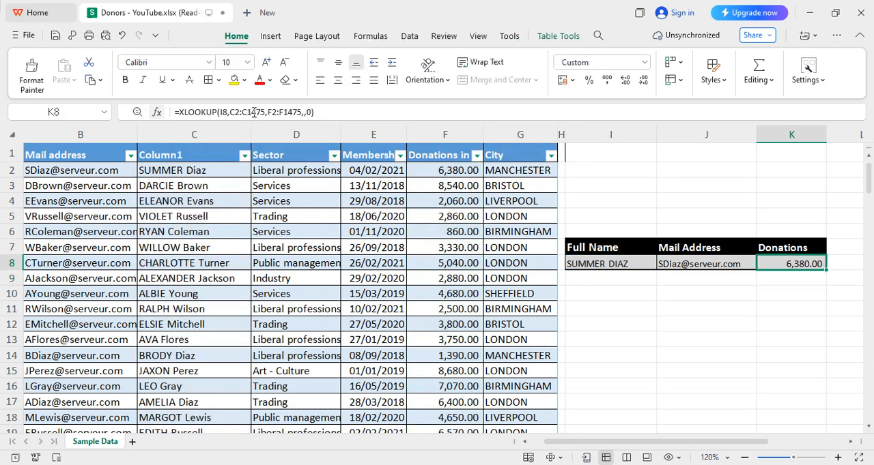